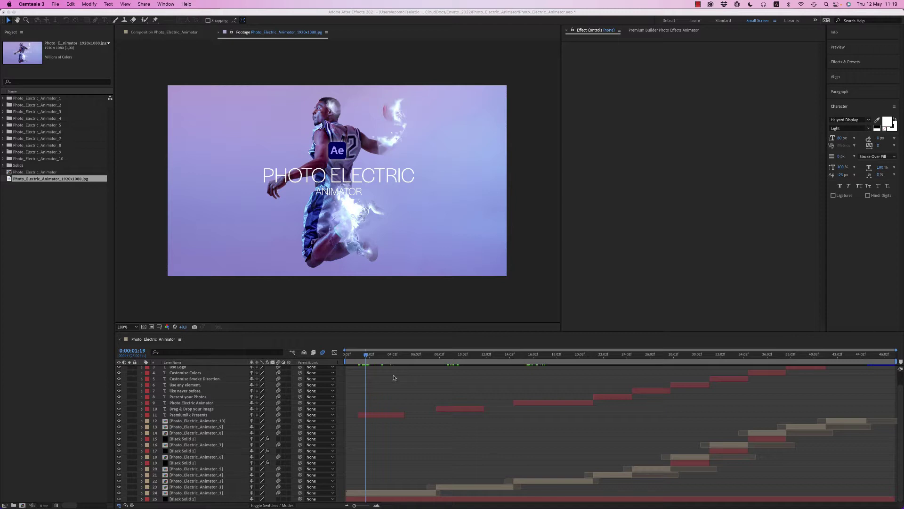
Step: Scrub through the electric animation and select the Photo_Electric_Animator_1 layer
left_click_drag(365, 358, 411, 365)
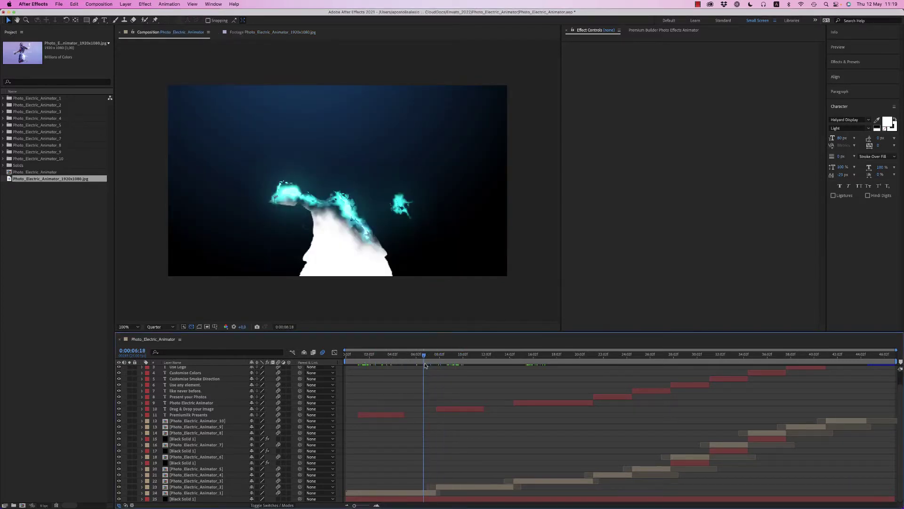
left_click(395, 493)
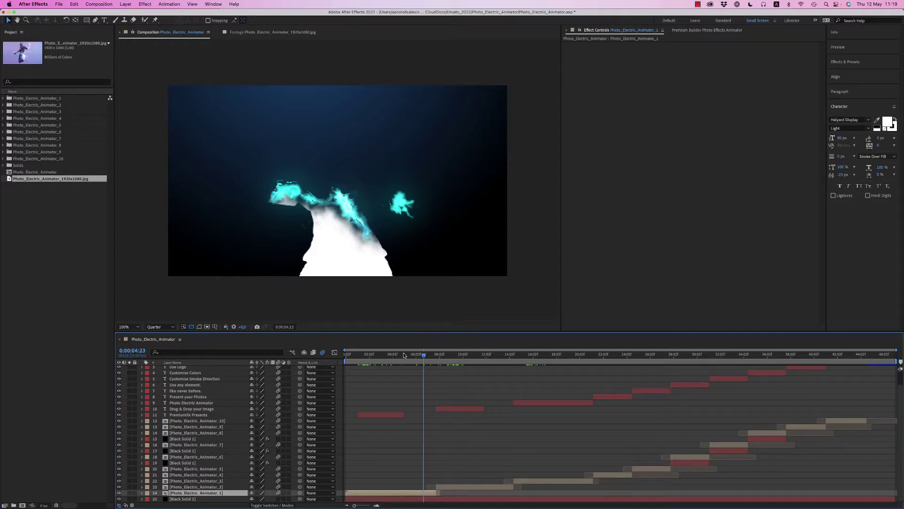
left_click_drag(404, 355, 364, 359)
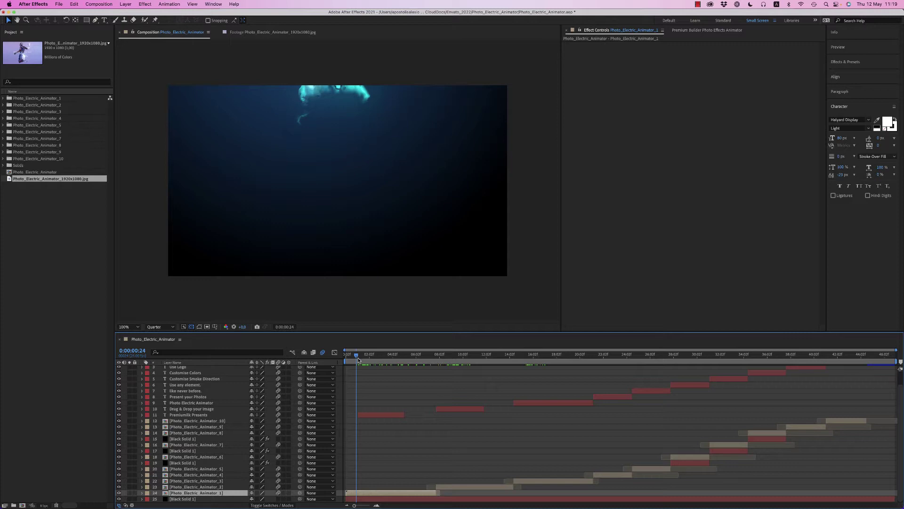
Step: Open the Photo_Electric_Animator_1 precomp, then the Placeholder_Alpha comp from its project folder
double_click(380, 494)
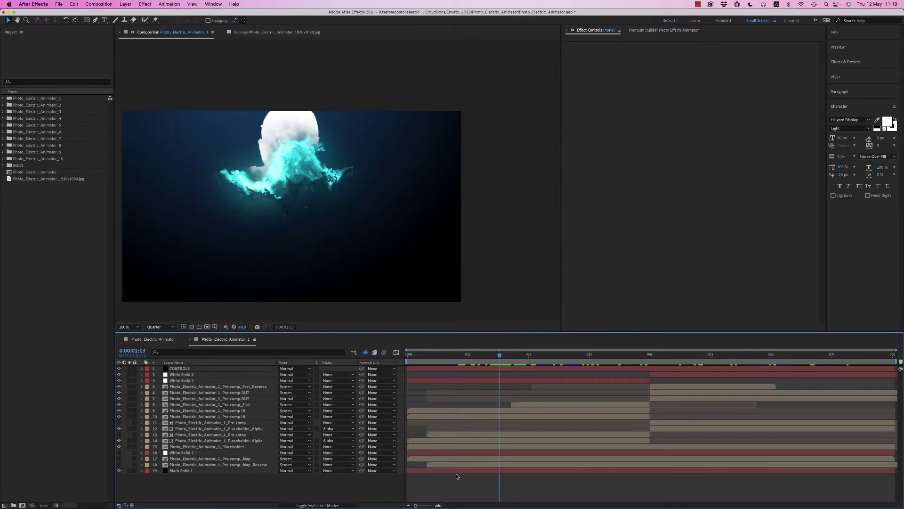
left_click(3, 98)
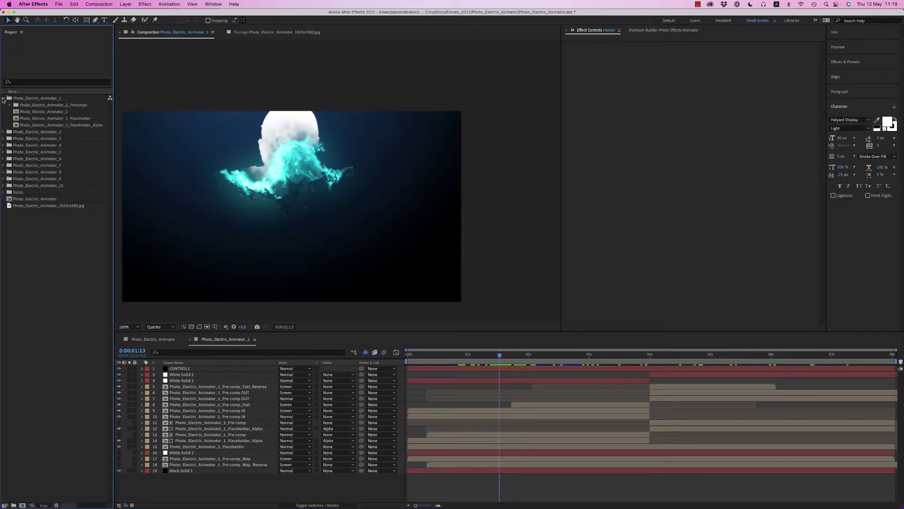
left_click(60, 120)
left_click(73, 126)
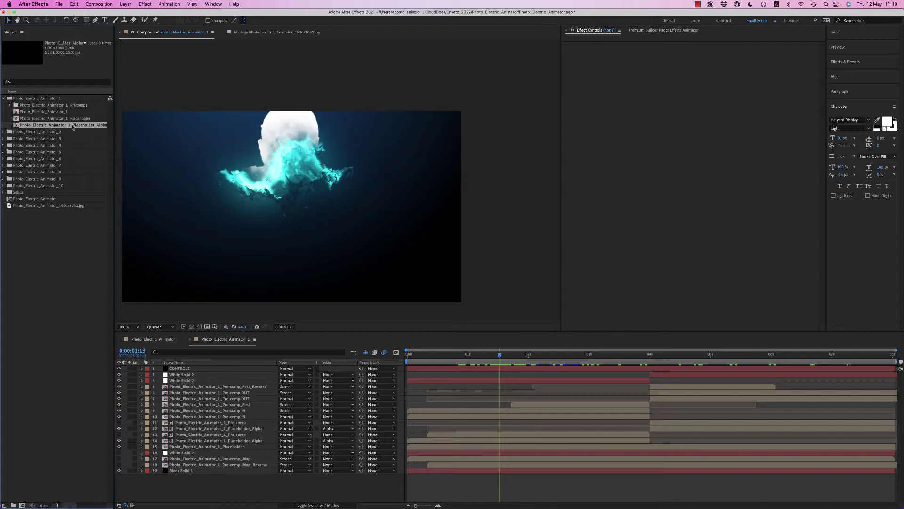
double_click(74, 126)
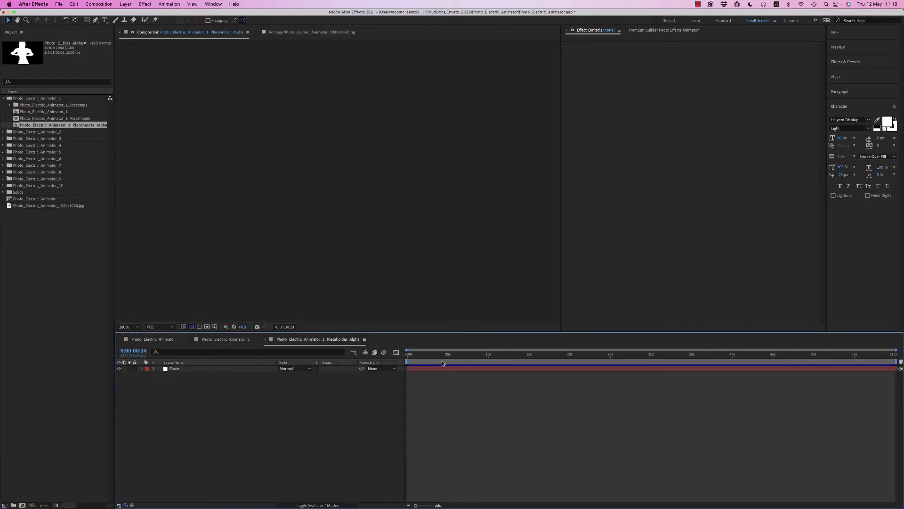
Step: View Placeholder_Alpha against black and hide its white silhouette layer
mouse_move(444, 361)
left_mouse_down()
mouse_move(461, 361)
mouse_move(450, 361)
left_mouse_up()
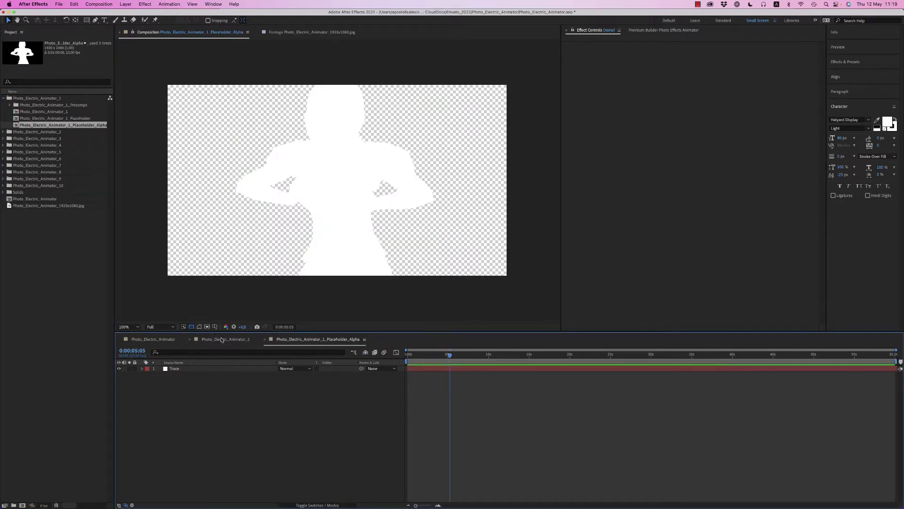
left_click(191, 327)
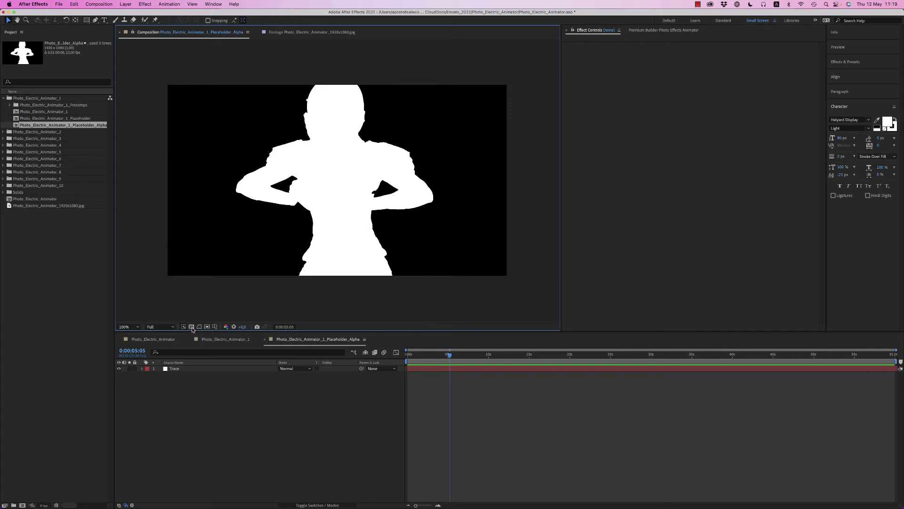
left_click(118, 369)
left_click(235, 339)
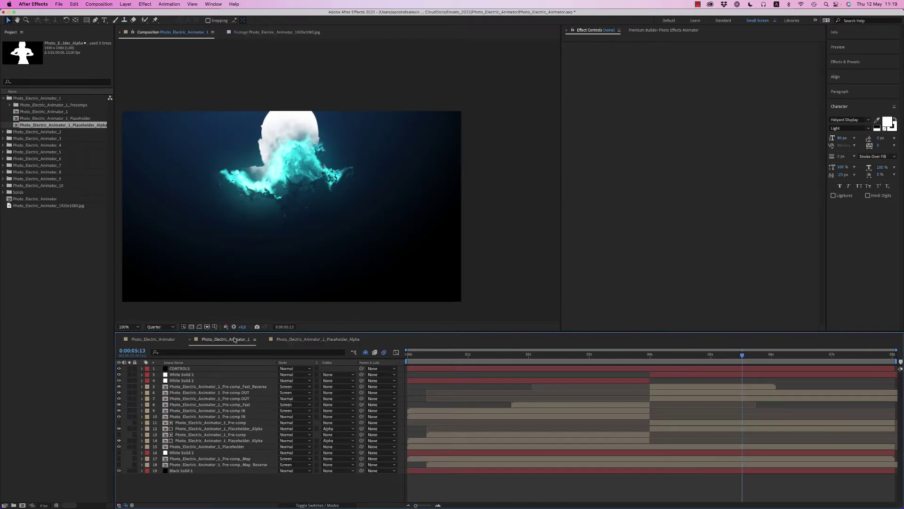
left_click(307, 340)
Step: Open Finder and select the purple basketball player photo
mouse_move(99, 499)
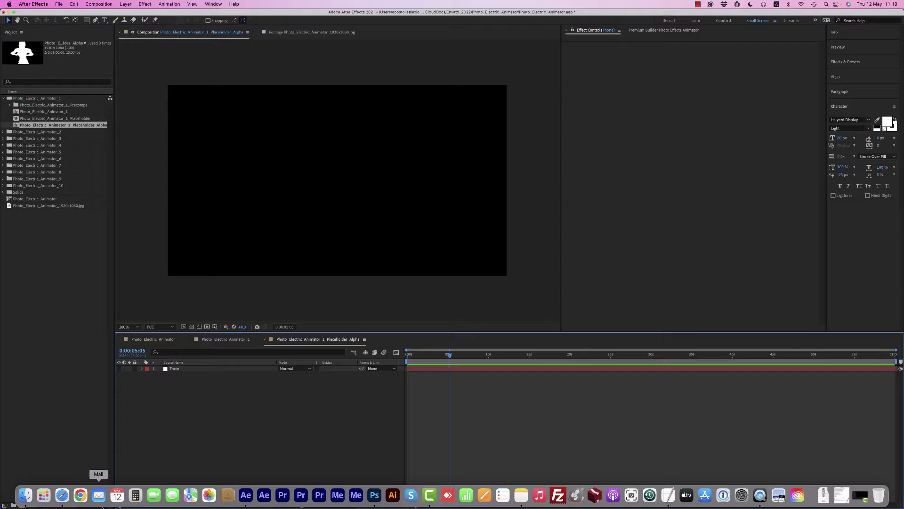
left_click(26, 495)
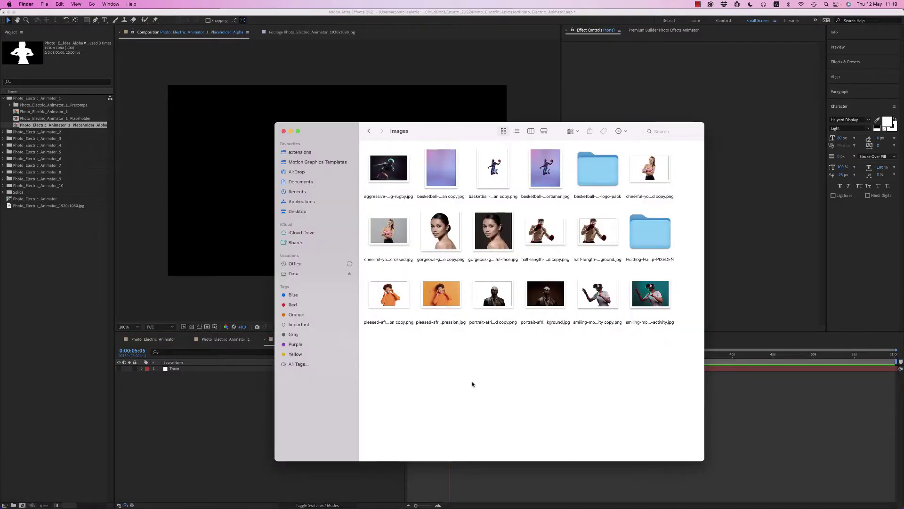
left_click(549, 179)
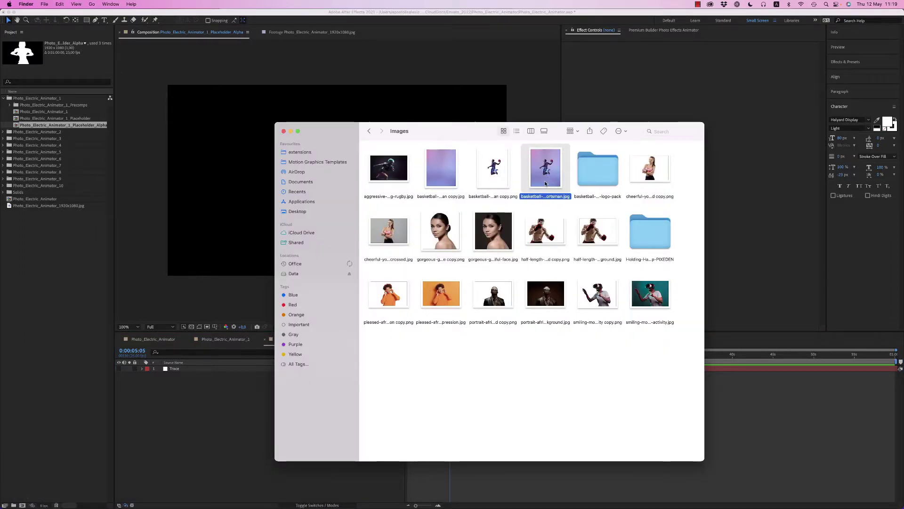
Step: Bring the basketball photo into Photoshop and auto-select the player with Select Subject
left_click_drag(548, 179, 372, 494)
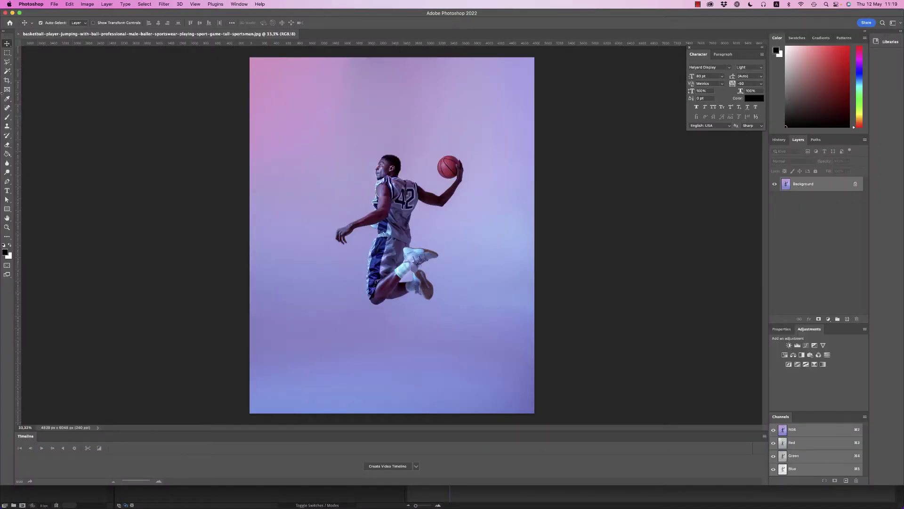
left_click_drag(7, 70, 41, 83)
left_click(304, 23)
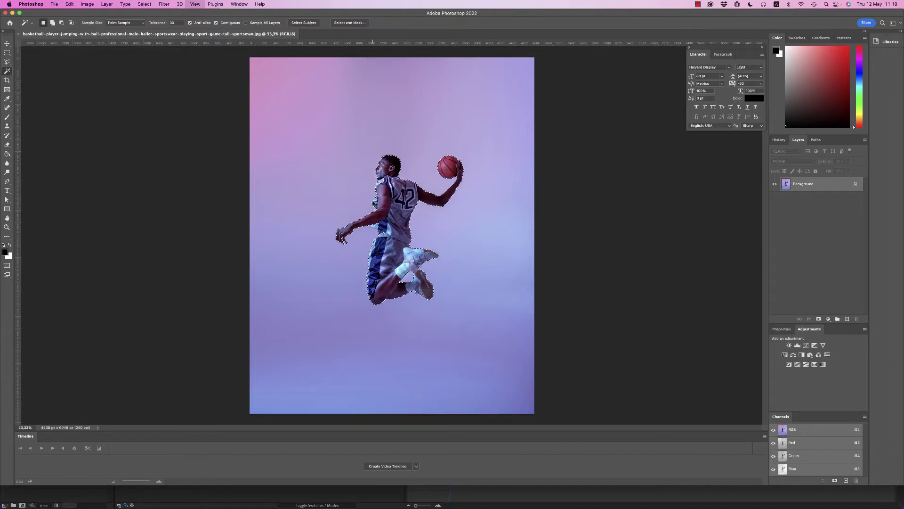
key("super+equal")
key("super+equal")
Step: Refine the selection edges, copy the player to Layer 1, and hide the Background
left_click(349, 23)
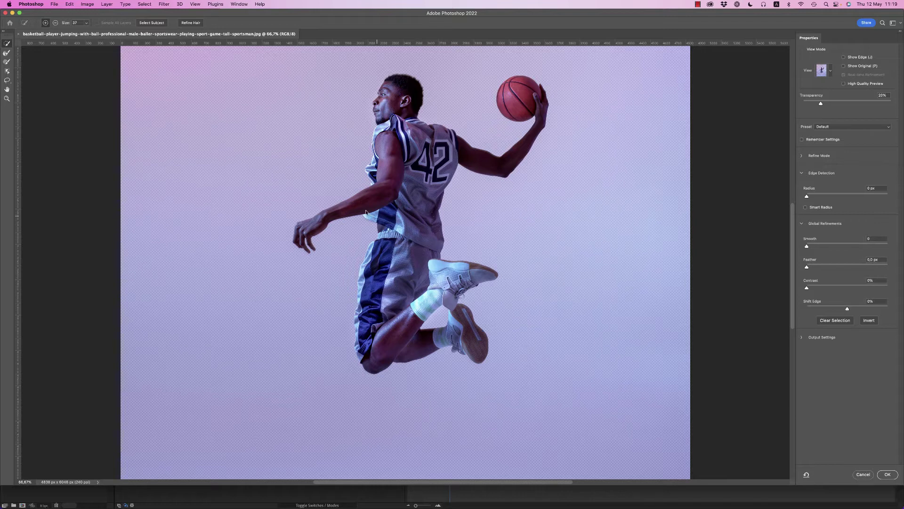
left_click(887, 474)
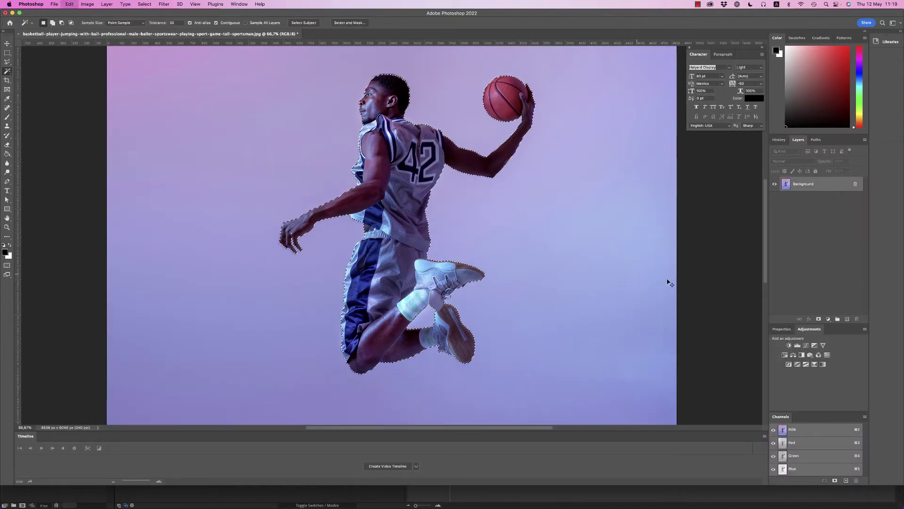
key("super+j")
left_click(775, 199)
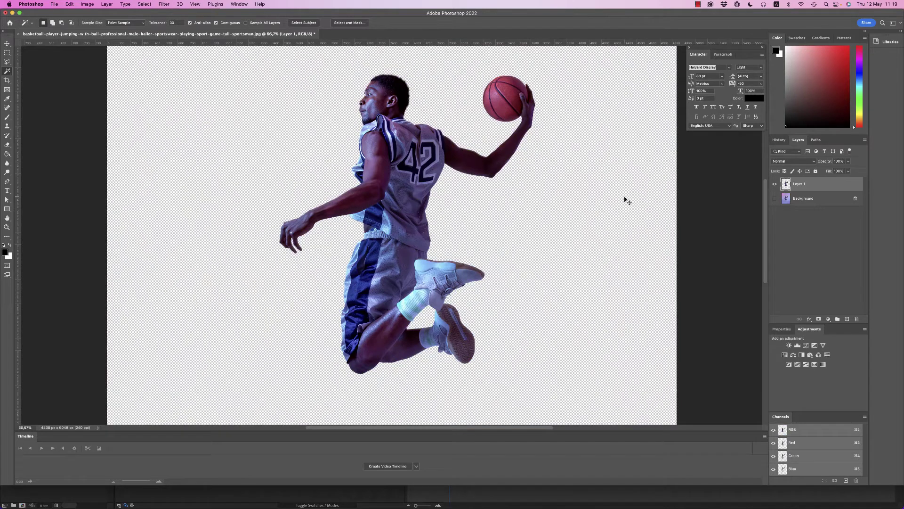
Step: Start saving a PNG copy of the image, then cancel without saving
key("super+minus")
left_click(52, 4)
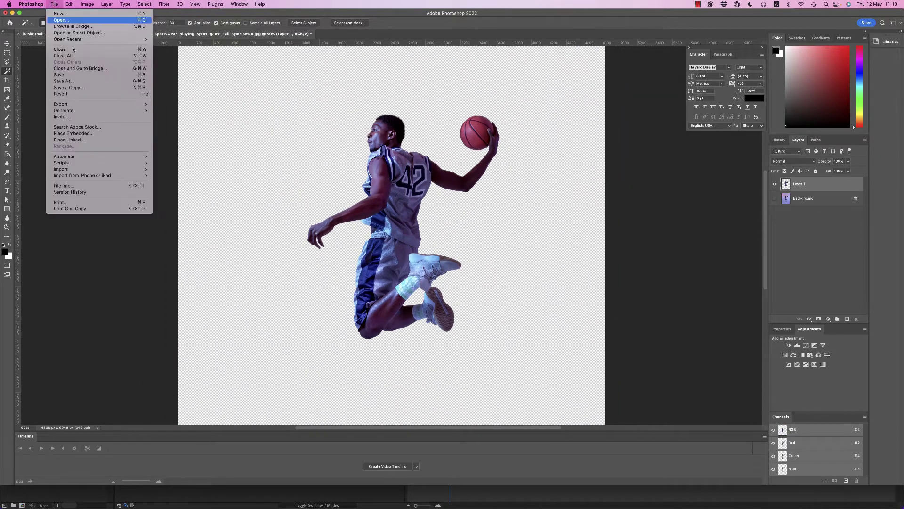
key("Escape")
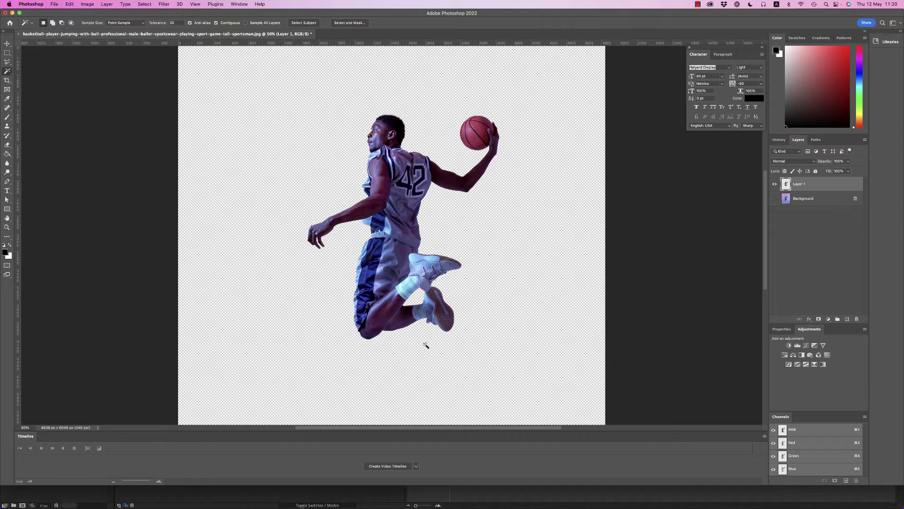
key("super+alt+s")
left_click(447, 318)
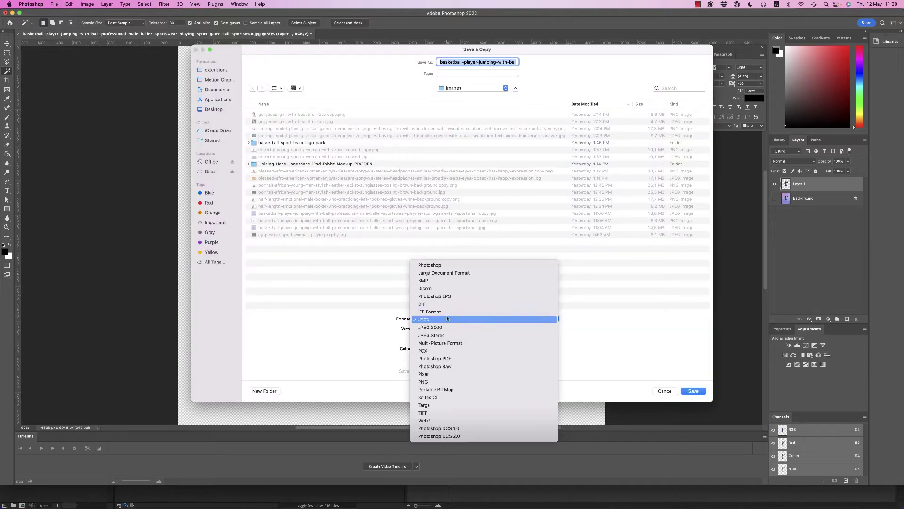
left_click(449, 381)
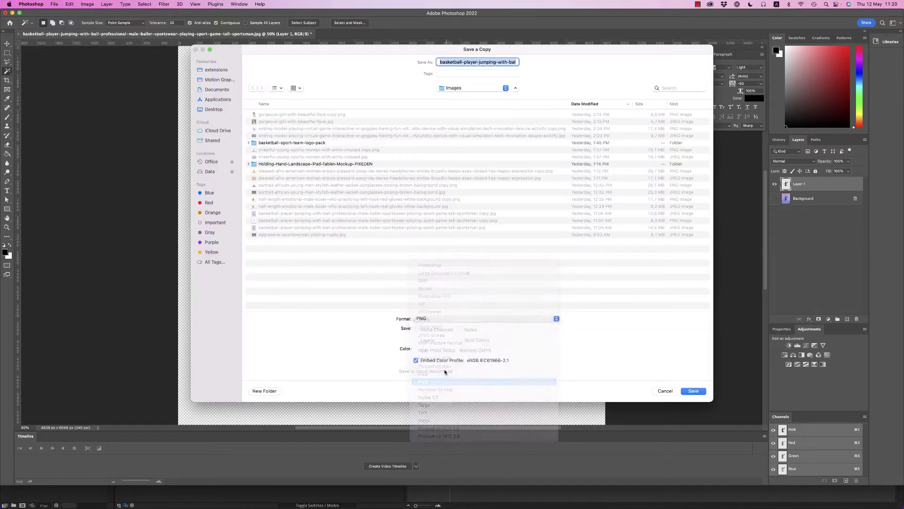
left_click(665, 390)
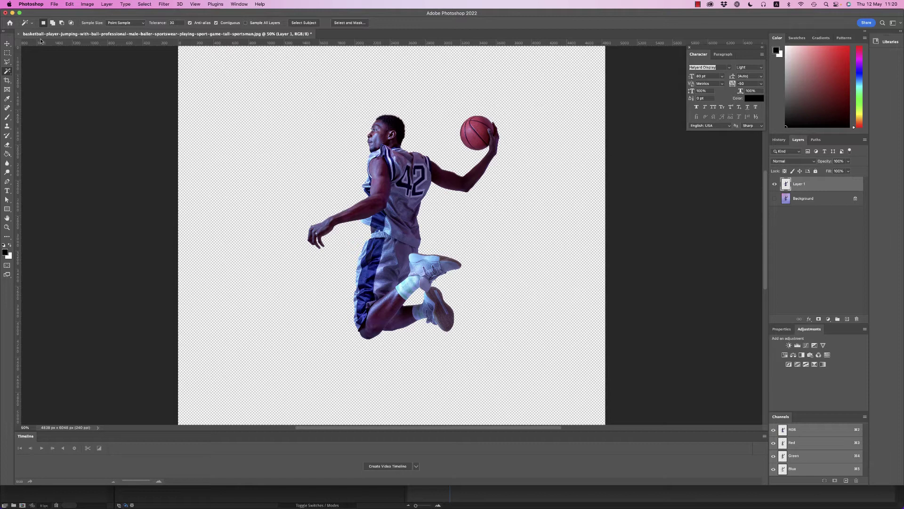
Step: Show the Background layer again and lasso a selection around the player
left_click(775, 184)
left_click(775, 198)
left_click(815, 199)
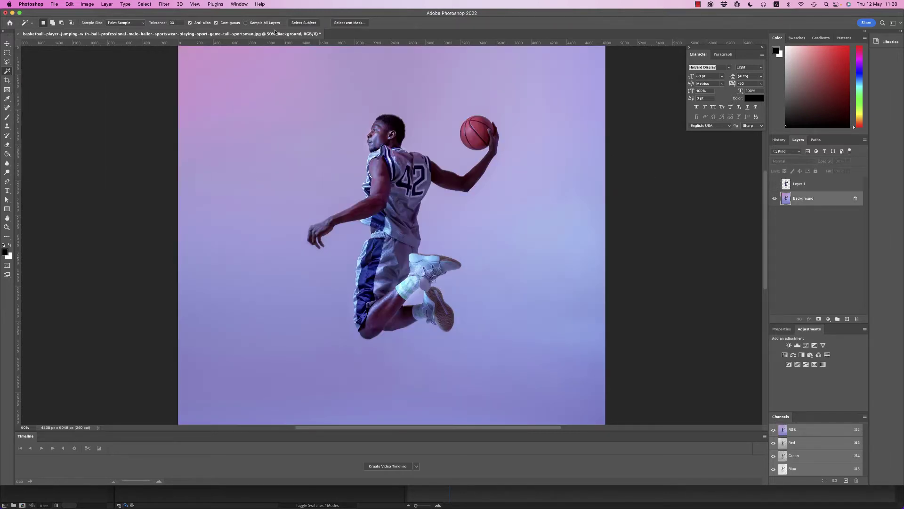
left_click(304, 23)
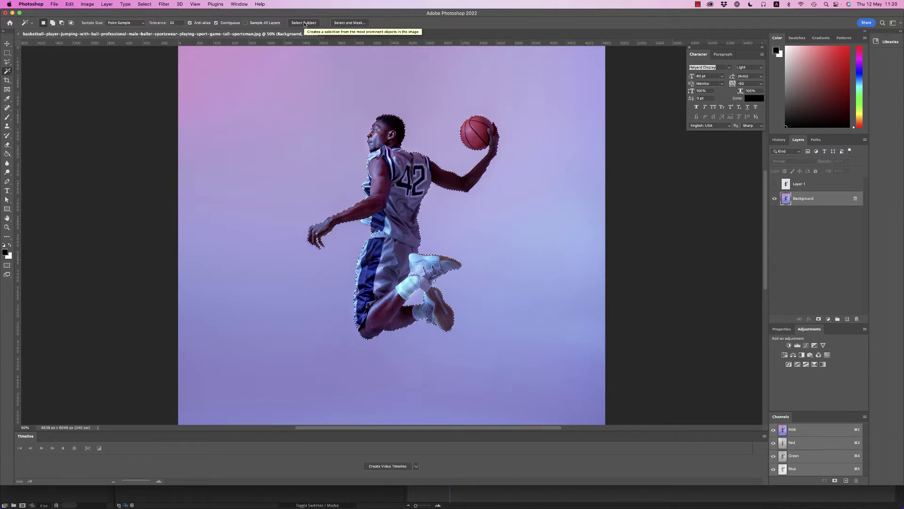
left_click(6, 61)
key("super+d")
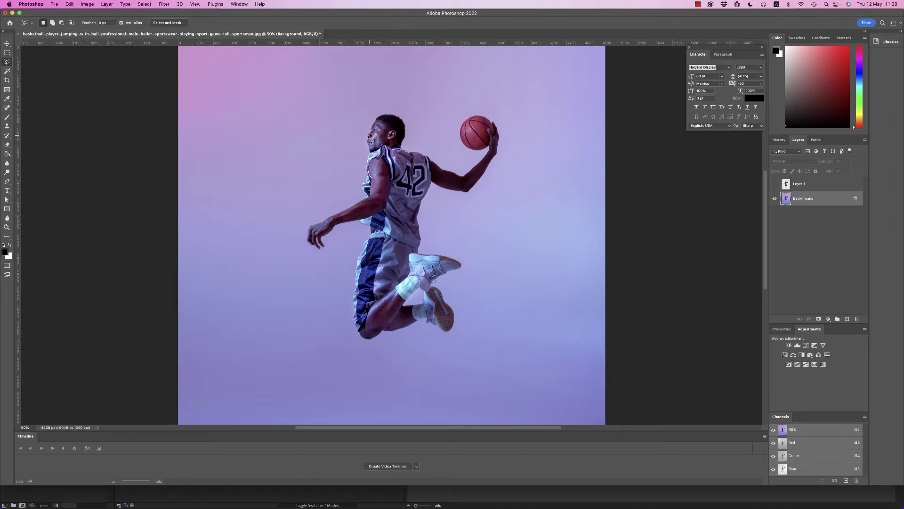
mouse_move(351, 132)
left_mouse_down()
mouse_move(414, 104)
mouse_move(425, 127)
mouse_move(473, 101)
mouse_move(520, 118)
mouse_move(516, 191)
mouse_move(477, 225)
mouse_move(450, 219)
mouse_move(440, 240)
mouse_move(492, 261)
mouse_move(488, 296)
mouse_move(470, 296)
mouse_move(474, 334)
mouse_move(432, 354)
mouse_move(326, 341)
mouse_move(312, 296)
mouse_move(326, 264)
mouse_move(305, 258)
mouse_move(294, 230)
mouse_move(347, 158)
mouse_move(350, 136)
left_mouse_up()
Step: Duplicate the Background layer and run Content-Aware Fill on the player selection
right_click(793, 206)
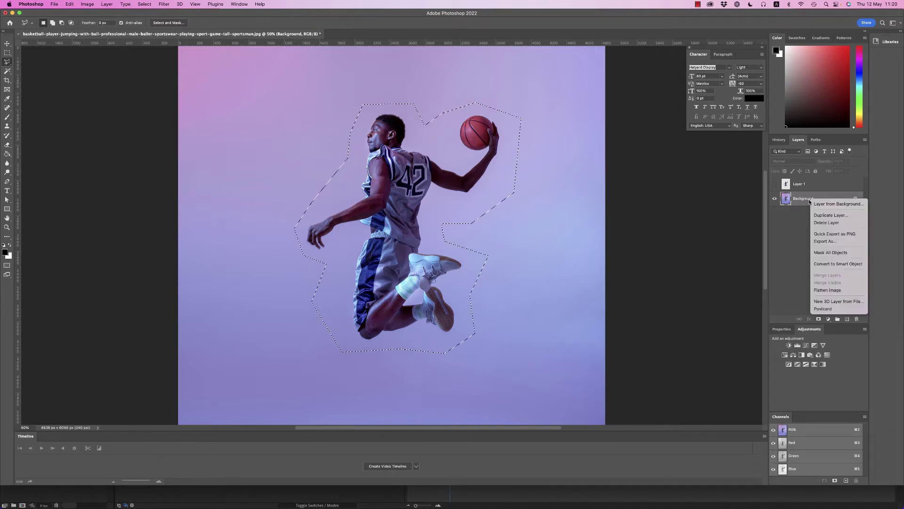
left_click(828, 214)
key("Return")
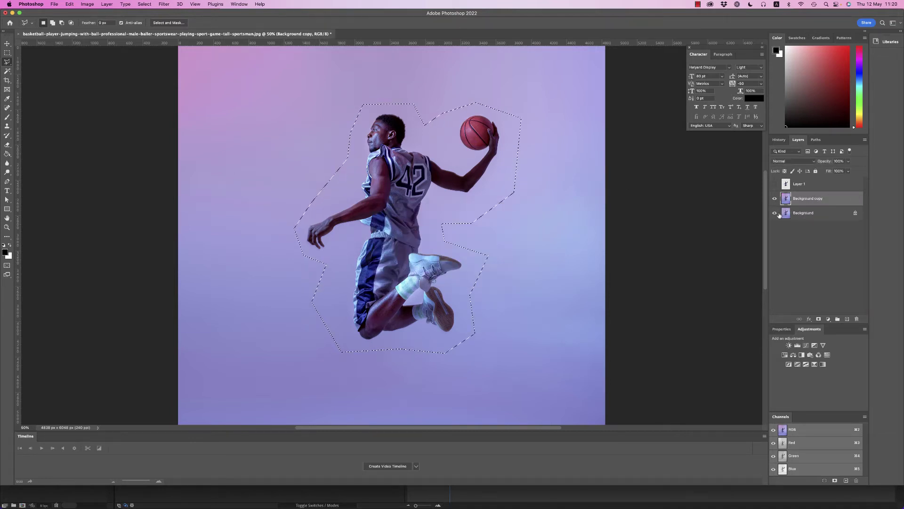
left_click(87, 5)
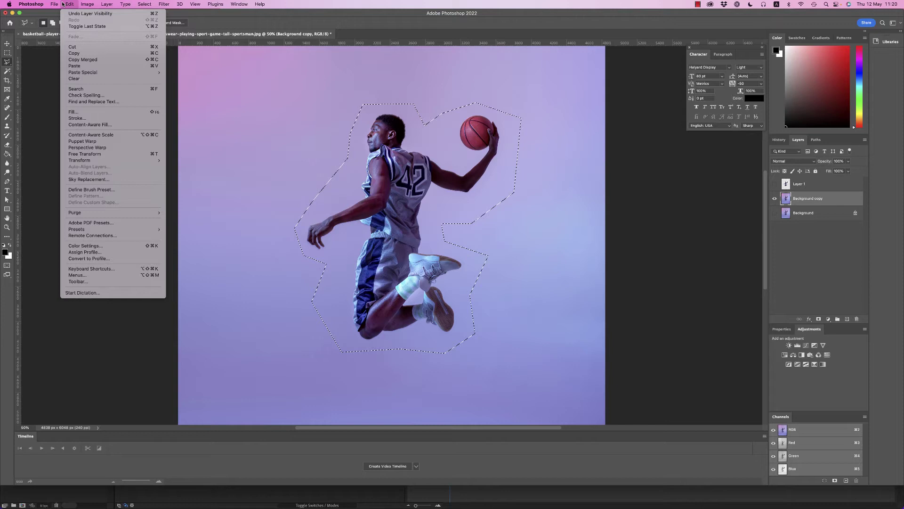
left_click(99, 125)
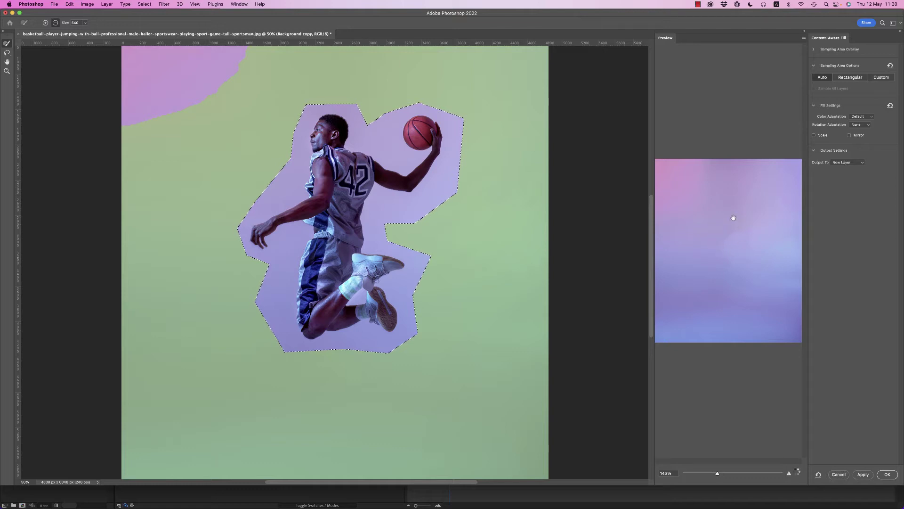
Step: Apply the fill as a new layer, deselect, and cancel a Save a Copy attempt
left_click(887, 474)
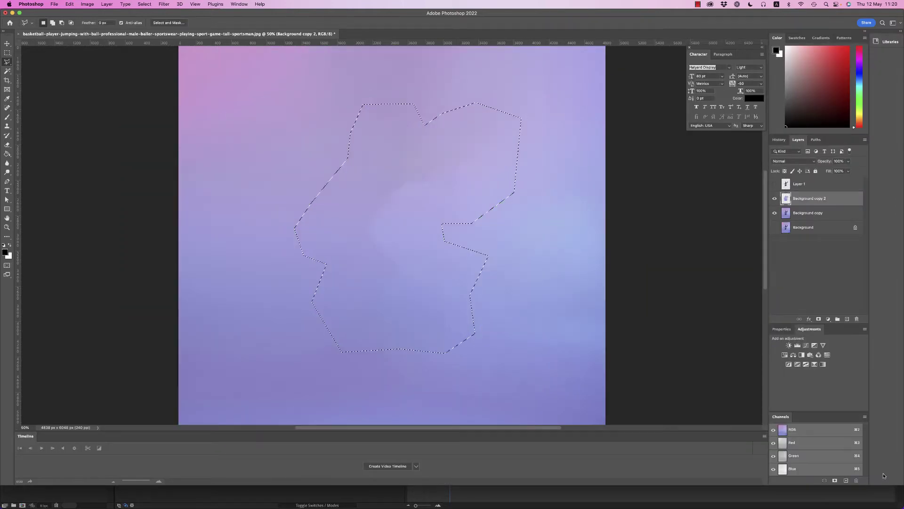
key("m")
left_click(215, 132)
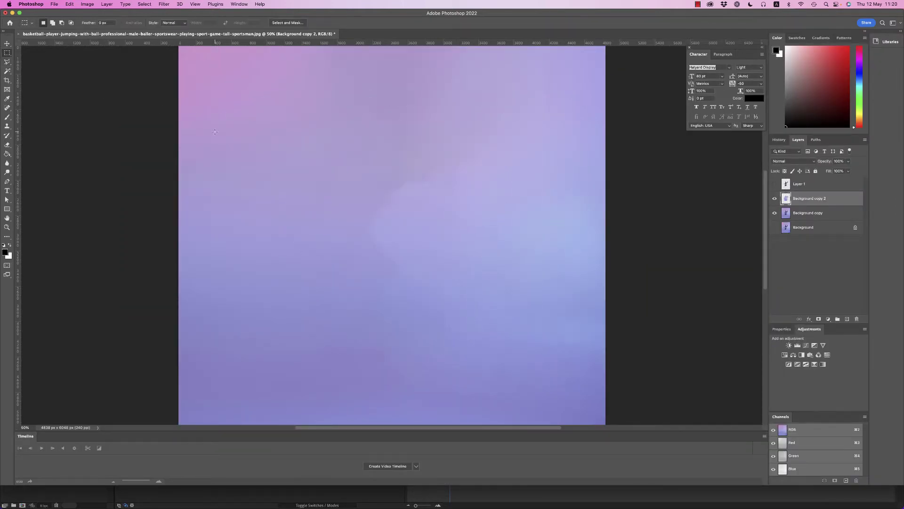
left_click(56, 4)
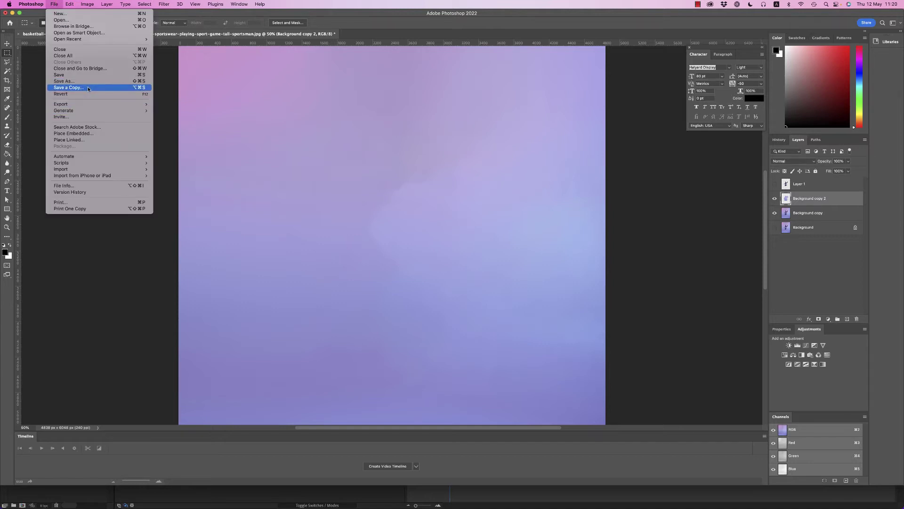
left_click(382, 261)
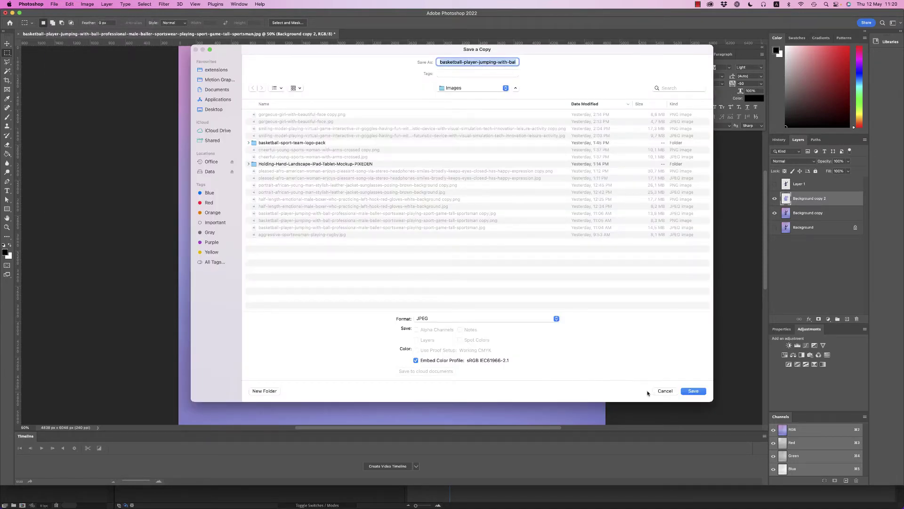
left_click(665, 390)
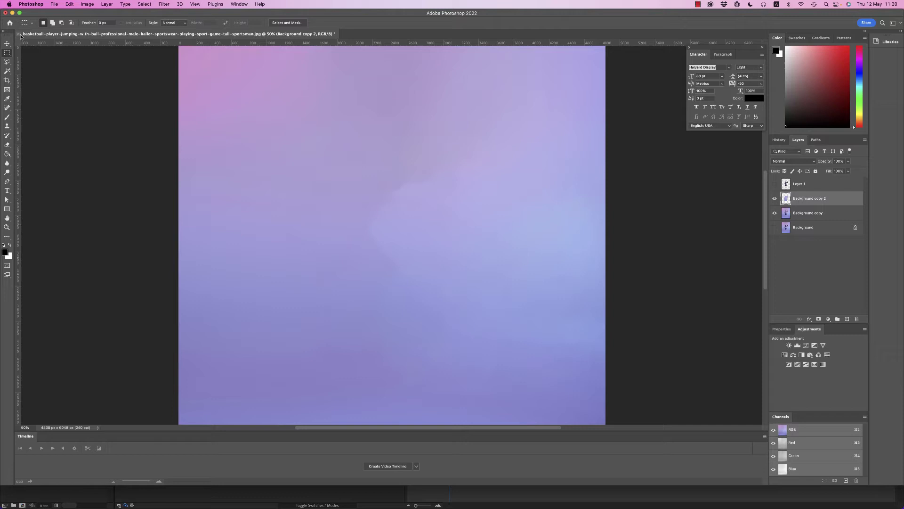
Step: Close the Photoshop document unsaved and drag both basketball images from Finder into After Effects
left_click(18, 34)
left_click(435, 191)
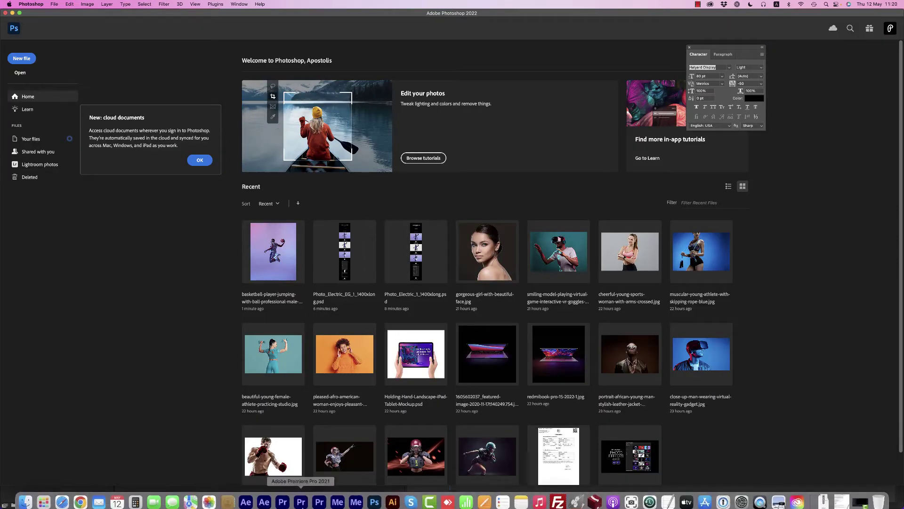
left_click(245, 502)
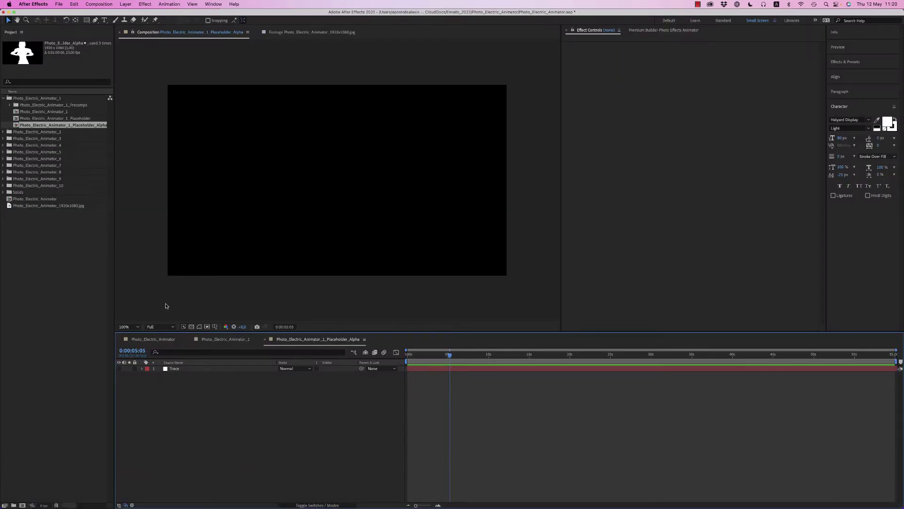
left_click(31, 243)
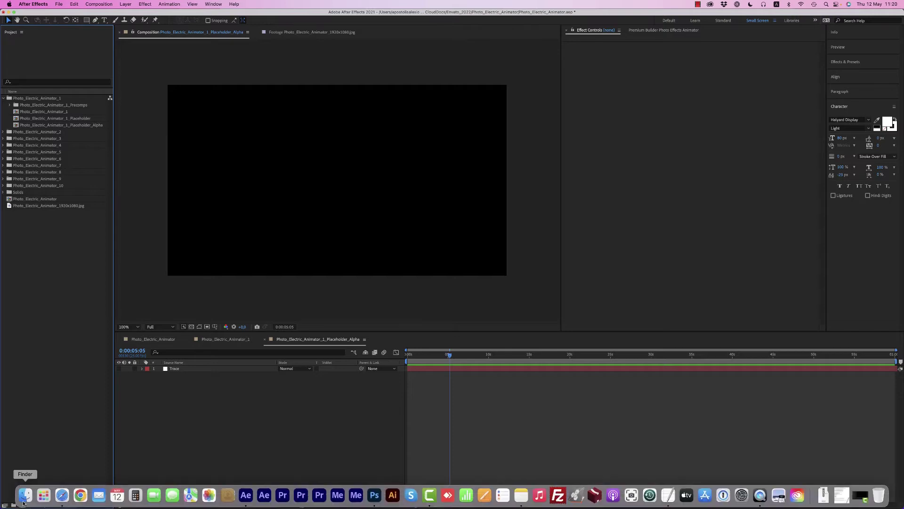
left_click(27, 495)
left_click(455, 193, "super")
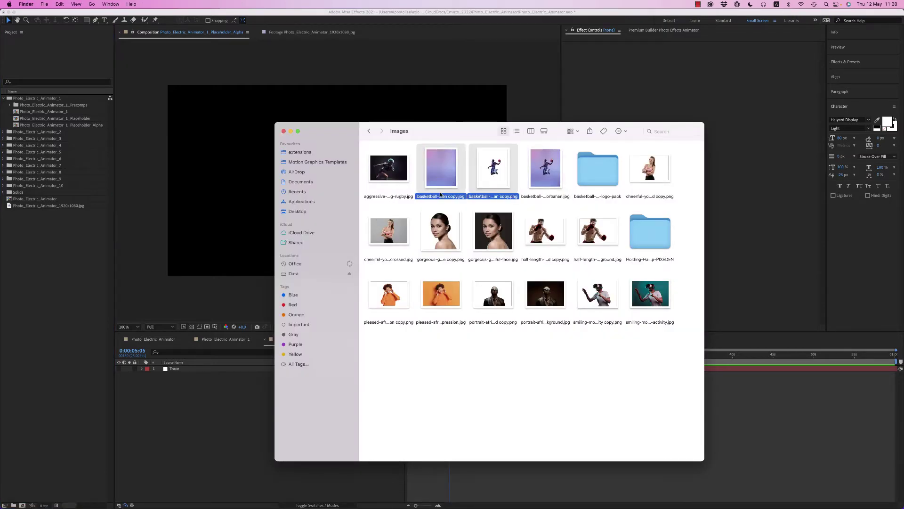
left_click_drag(455, 193, 50, 278)
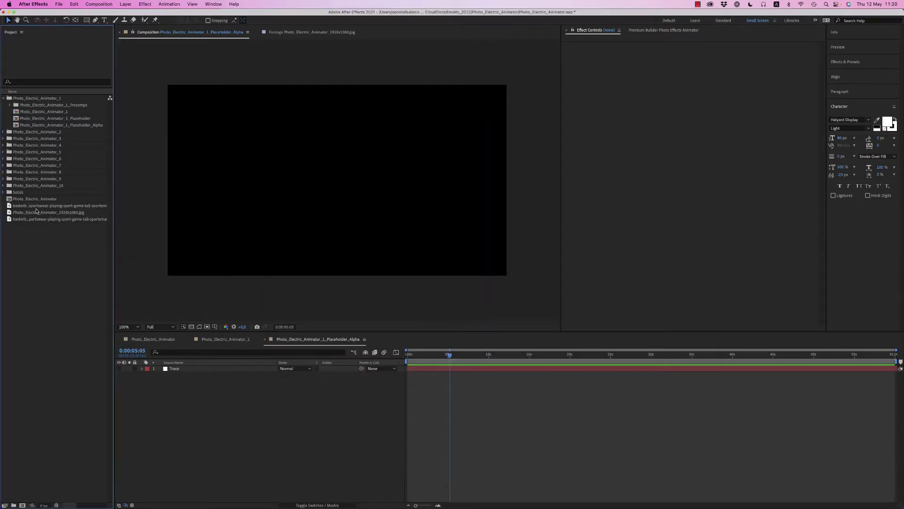
Step: Add the player PNG to Placeholder_Alpha, scale it to 33%, and extend it to the comp end
left_click(46, 208)
left_click_drag(50, 219, 224, 404)
key("s")
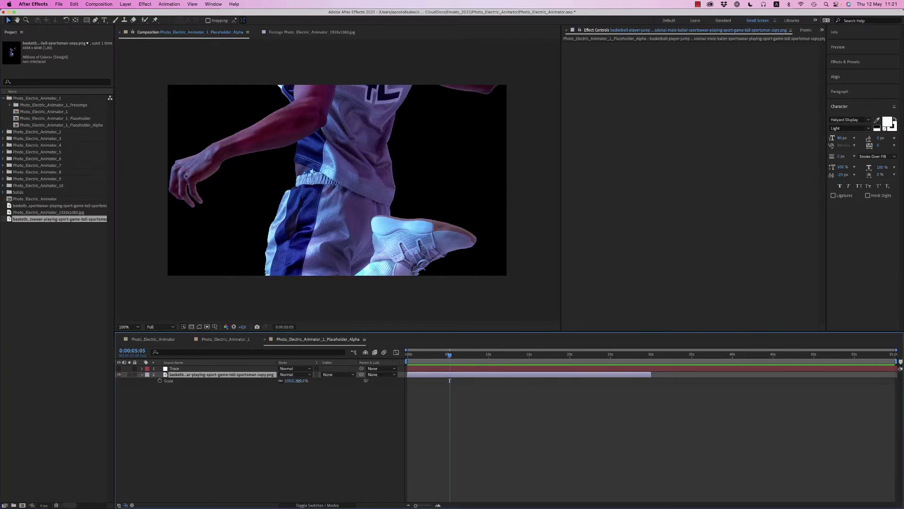
left_click_drag(297, 380, 268, 380)
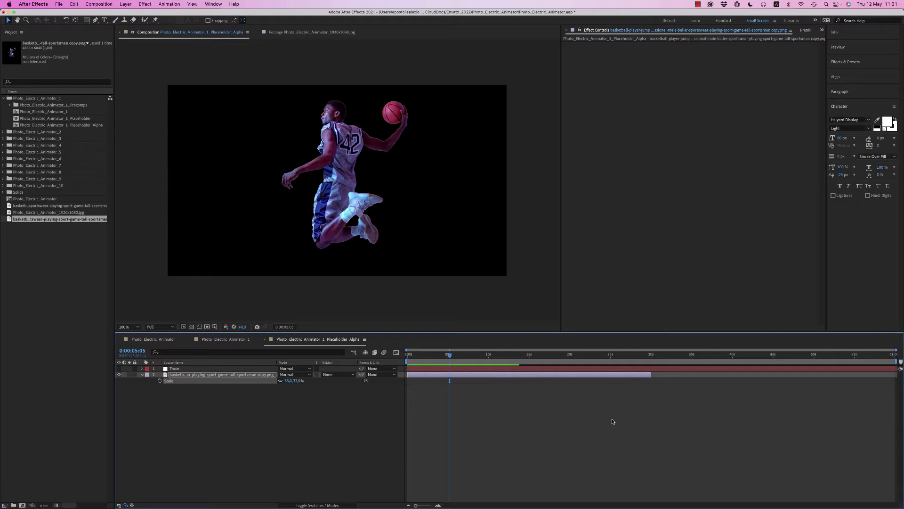
left_click_drag(651, 375, 896, 375)
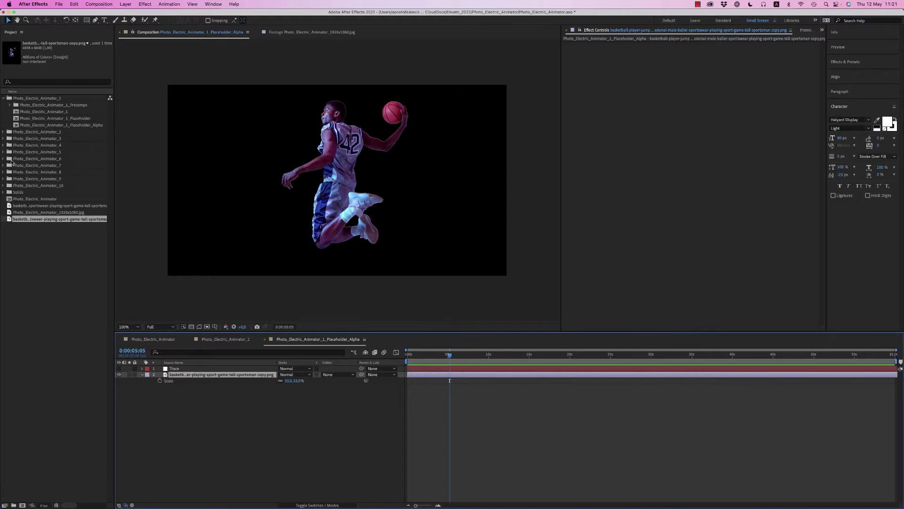
Step: Open the Placeholder comp and add the clean gradient background image as a layer
double_click(55, 120)
left_click(38, 213)
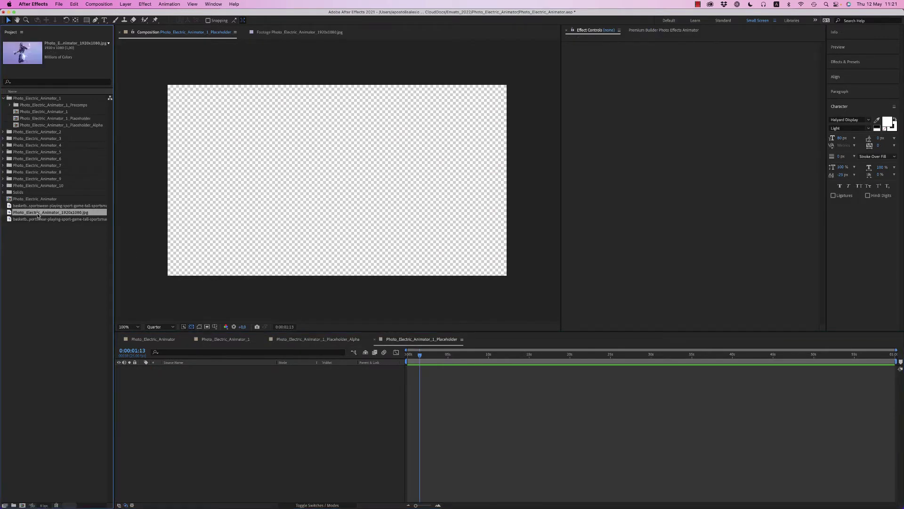
left_click(36, 220)
left_click_drag(33, 208, 282, 414)
Step: Scale the background to fit, extend it to the comp end, and nudge it upward
key("s")
mouse_move(295, 374)
left_mouse_down()
mouse_move(256, 374)
mouse_move(285, 374)
left_mouse_up()
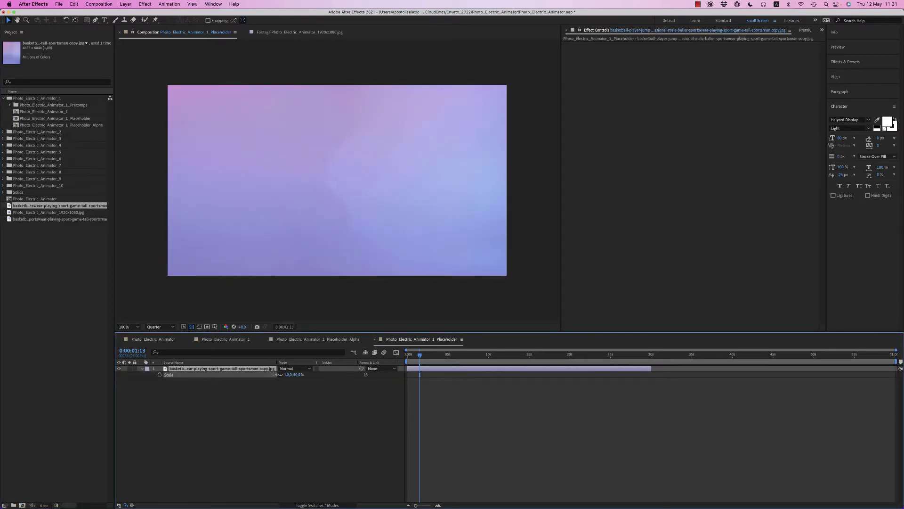
left_click_drag(650, 369, 897, 369)
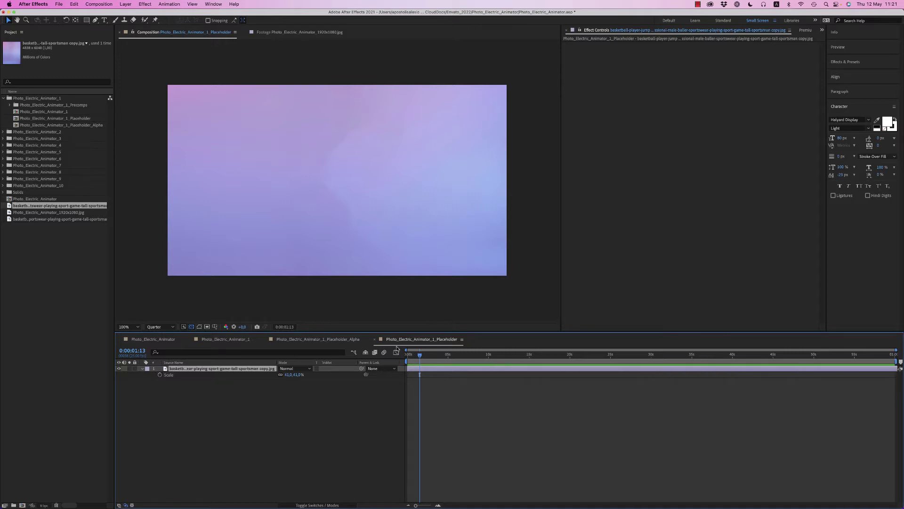
left_click(216, 369)
left_click_drag(351, 240, 352, 196)
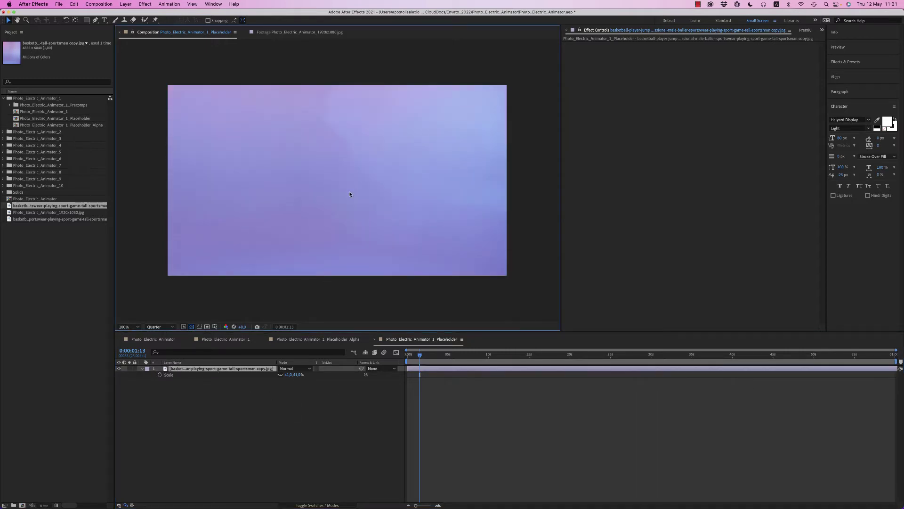
left_click(374, 340)
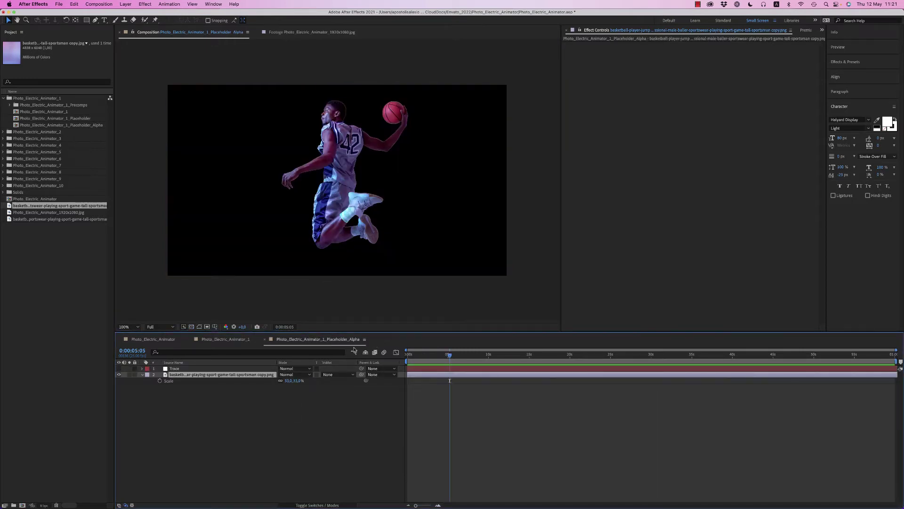
Step: Back in the main comp, try BG_Image_Opacity at 100, then undo it
left_click(265, 339)
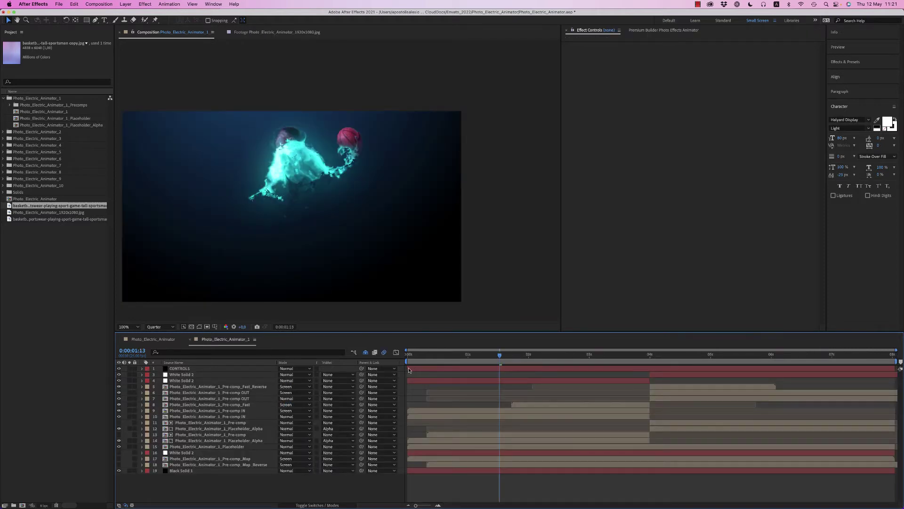
left_click(187, 368)
left_click_drag(507, 358, 512, 362)
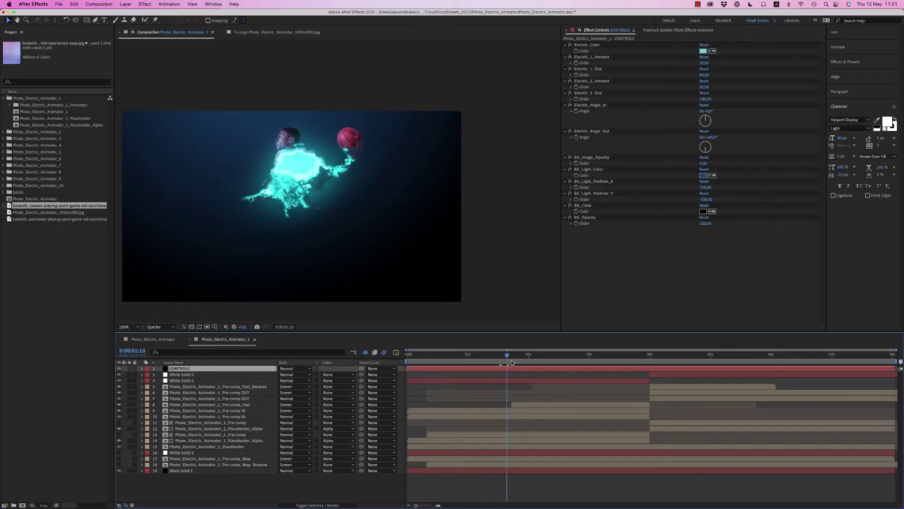
left_click(576, 159)
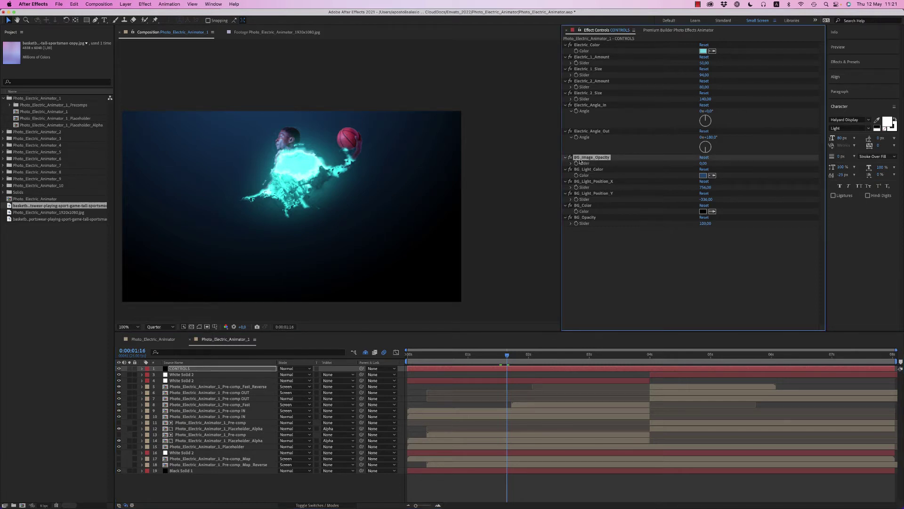
left_click(703, 163)
type("100")
key("Return")
key("super+z")
key("super+z")
Step: Set BG_Light_Color from 41FFFF to a darker teal
left_click(702, 176)
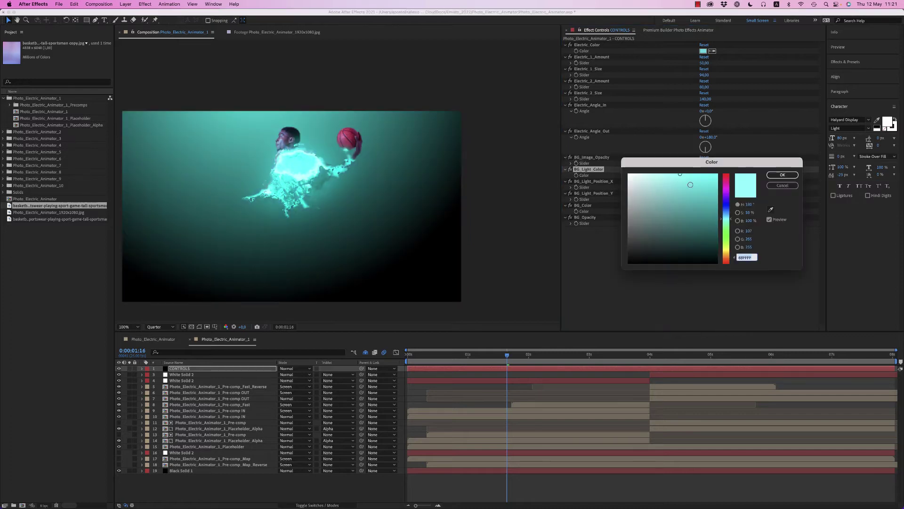
type("41FFFF")
left_click_drag(666, 192, 687, 232)
left_click(782, 175)
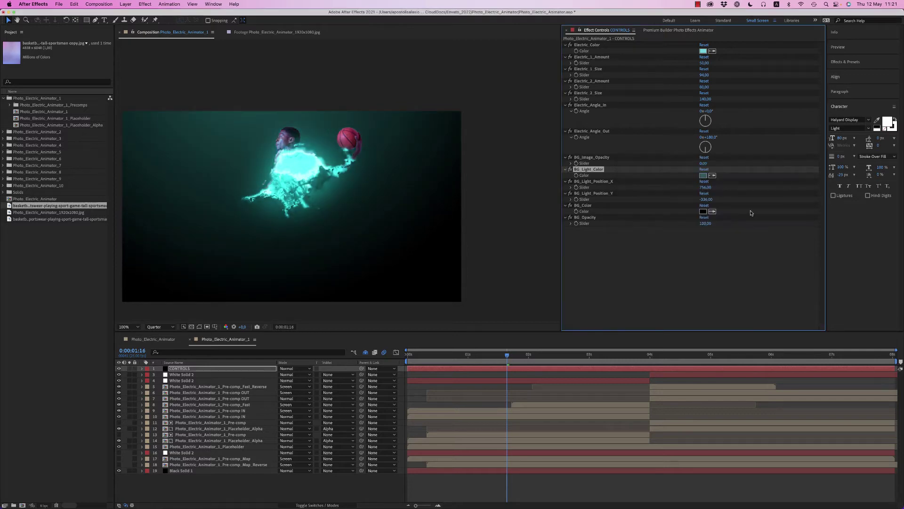
Step: At 2:14, slide BG_Light_Position_X to push the glow aside and make the light dark navy
left_click(562, 361)
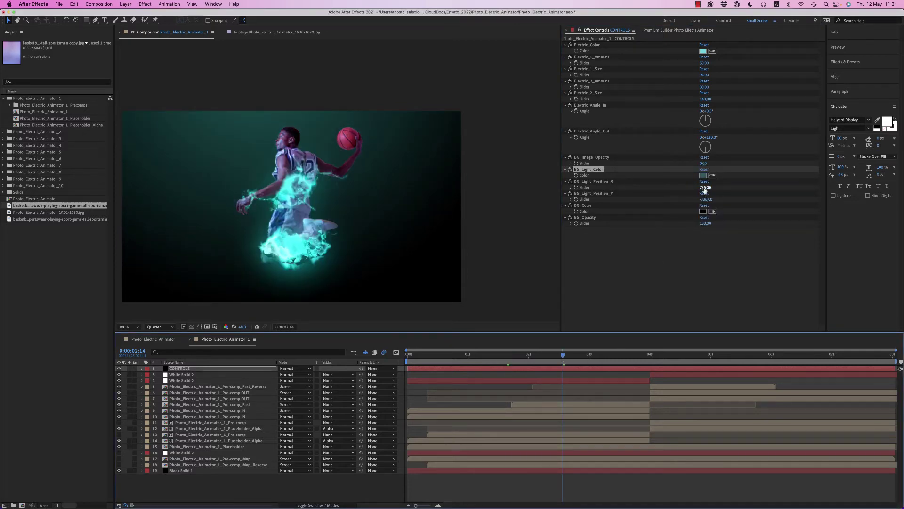
left_click_drag(705, 186, 752, 186)
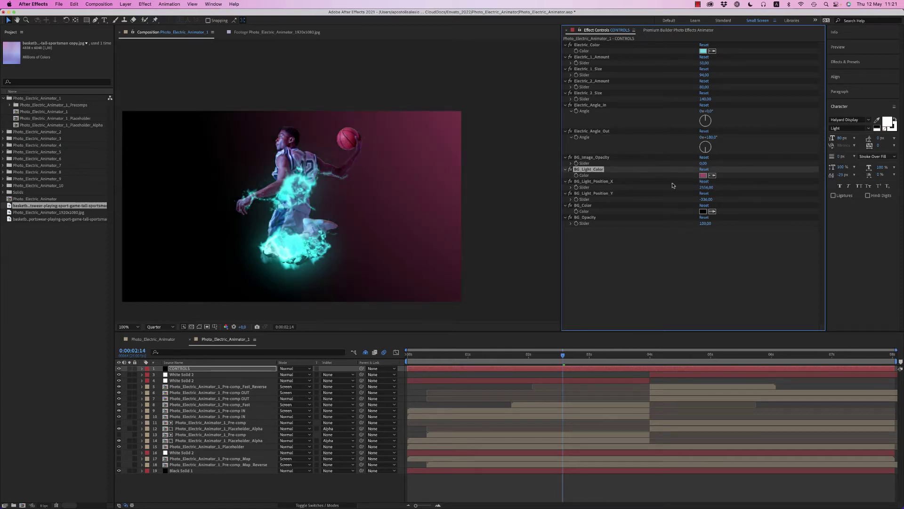
left_click(703, 175)
left_click(664, 237)
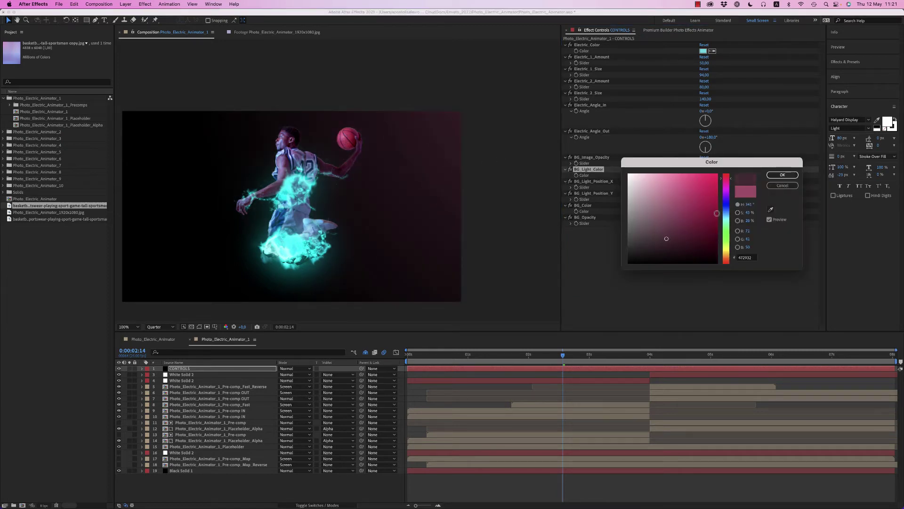
left_click_drag(728, 212, 728, 206)
left_click(782, 175)
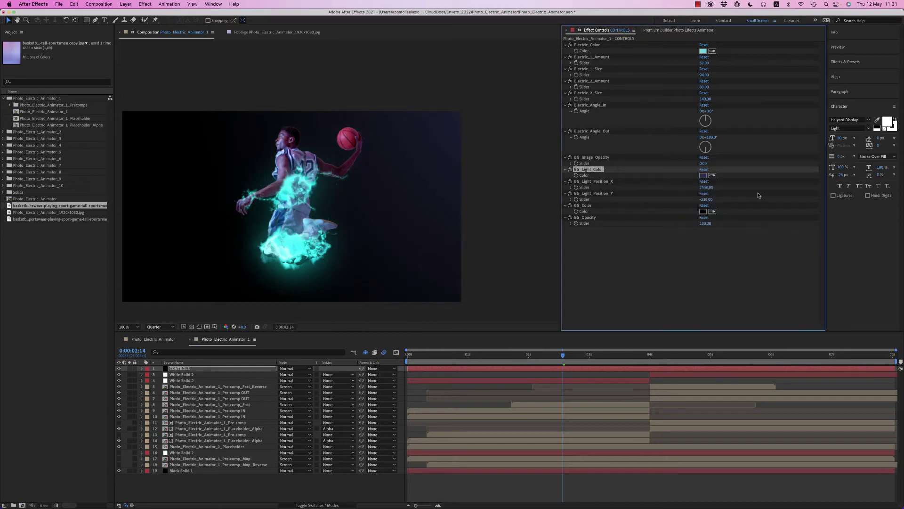
Step: Set BG_Opacity to 100, after briefly trying a value of 10
left_click(588, 223)
left_click_drag(706, 224, 625, 226)
left_click(192, 326)
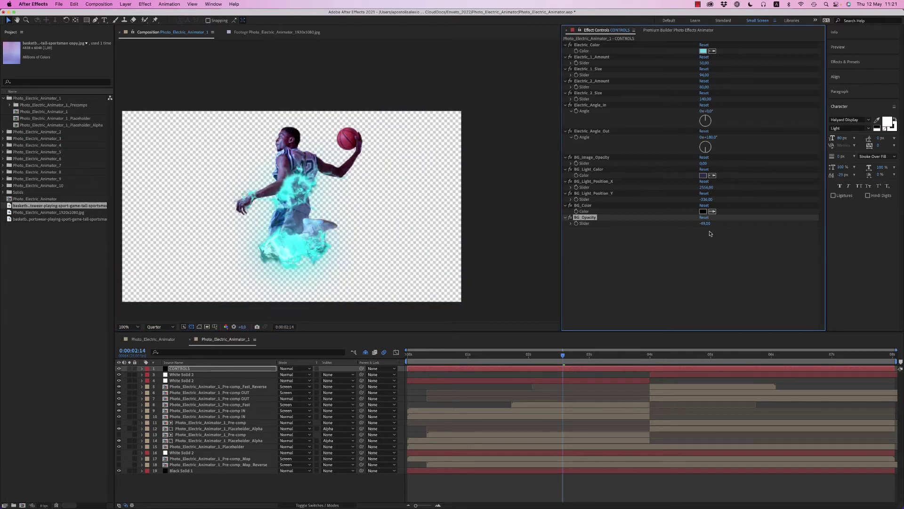
left_click(705, 224)
type("10")
key("Return")
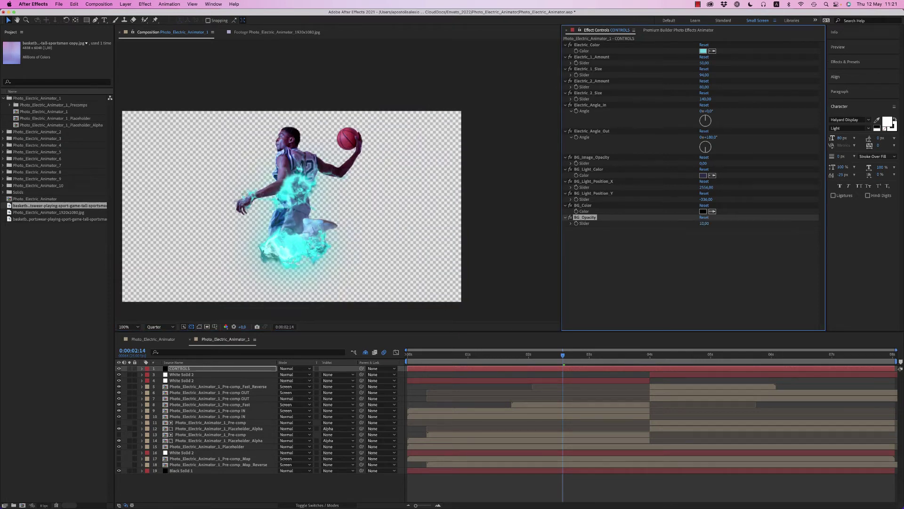
left_click(704, 223)
type("100")
key("Return")
Step: Set BG_Image_Opacity to 100 and scrub to about 2 seconds to view the backdrop
left_click(705, 164)
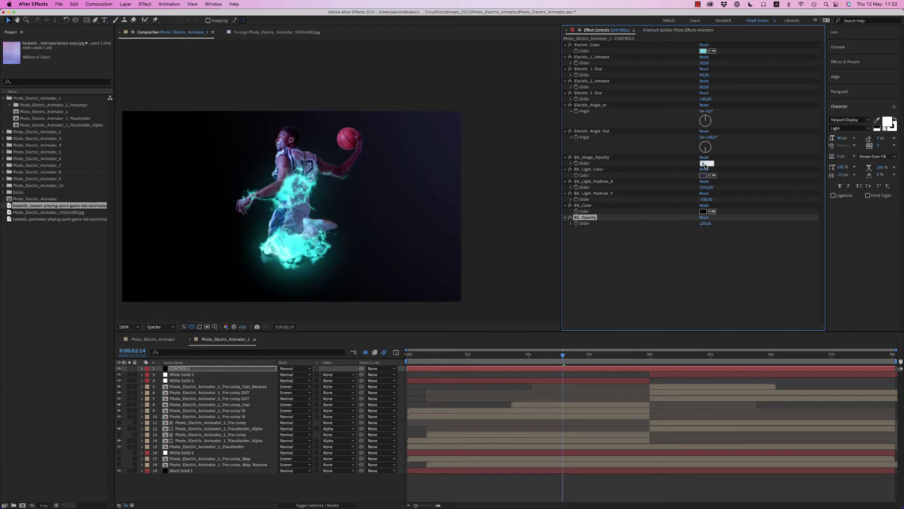
type("100")
key("Return")
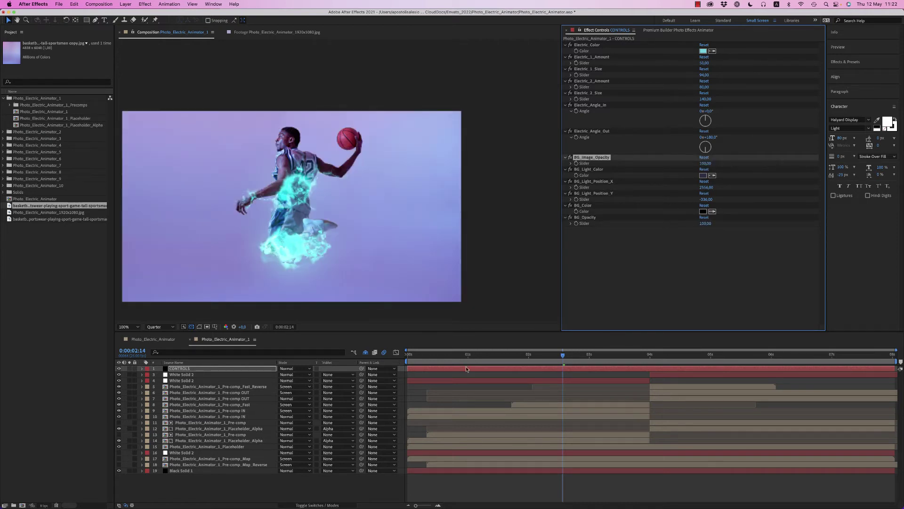
left_click_drag(463, 357, 528, 359)
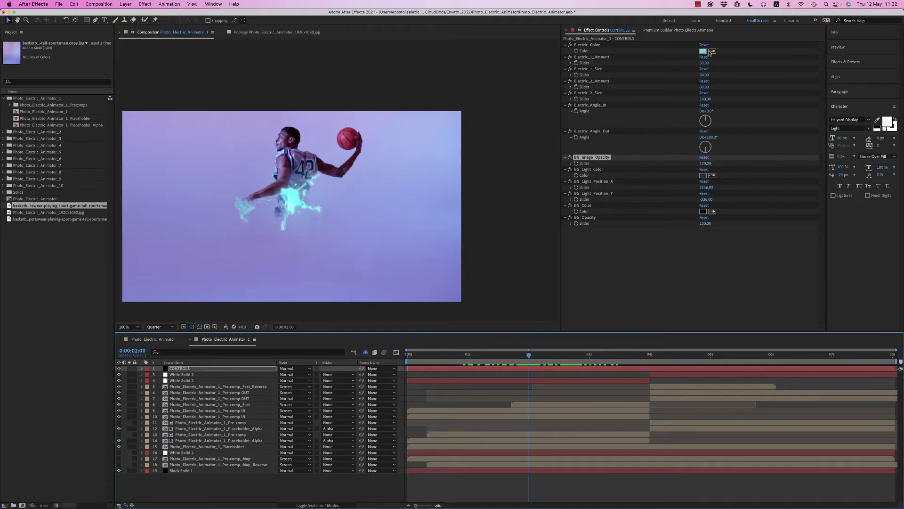
Step: Sample the purple backdrop for Electric_Color and lighten it to a pale purple (C9A7FD)
left_click(712, 51)
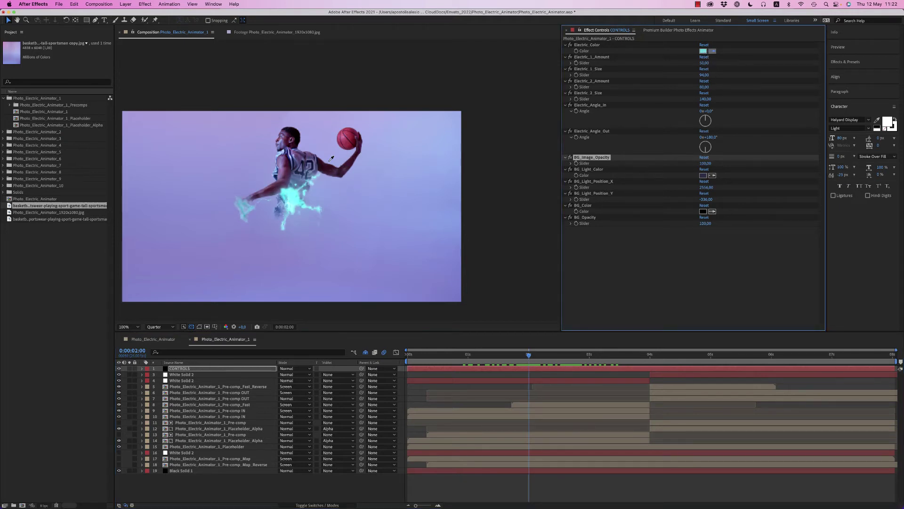
left_click(296, 159)
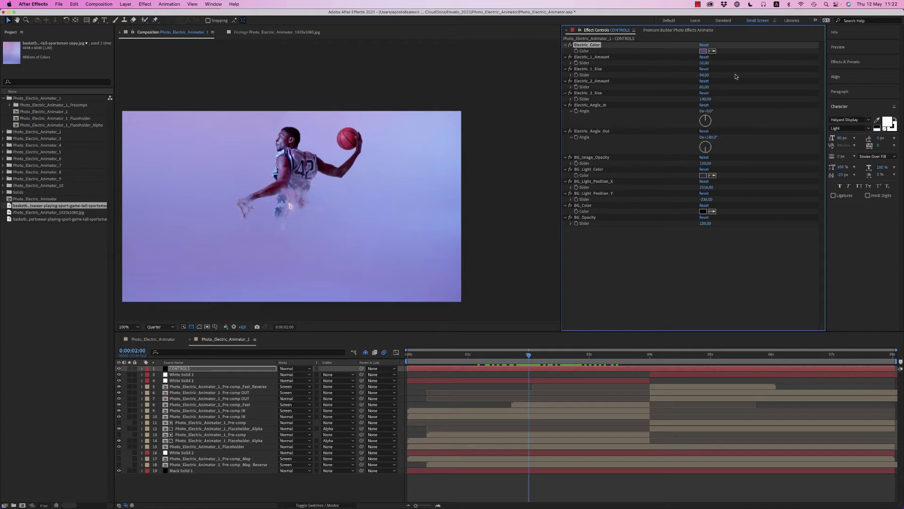
left_click(703, 51)
left_click(650, 171)
left_click_drag(649, 171, 651, 169)
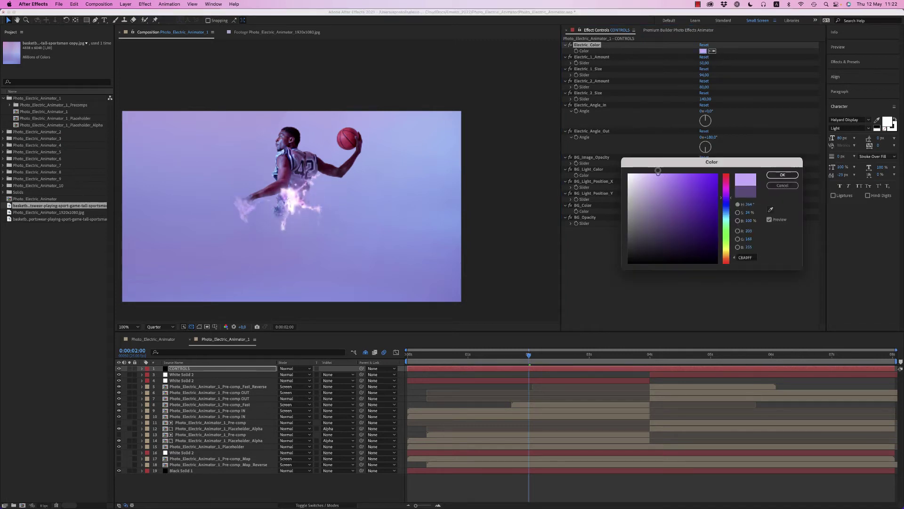
left_click(779, 175)
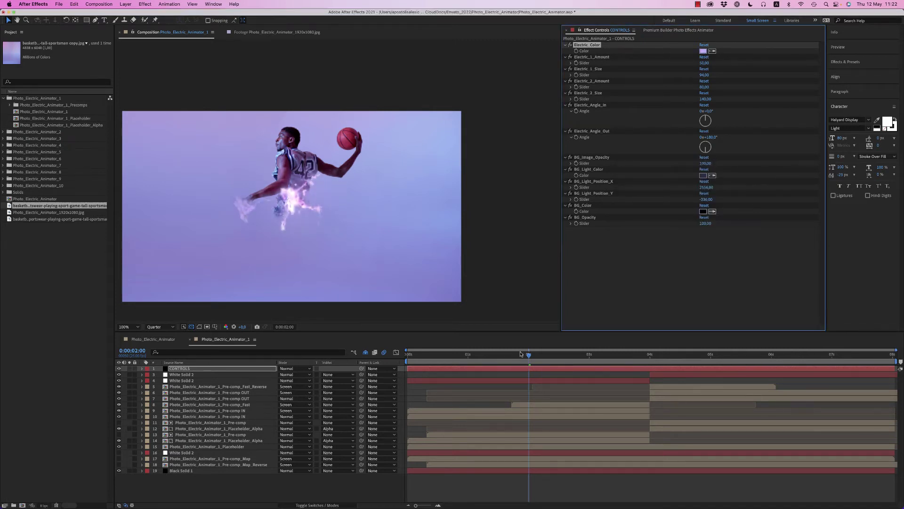
mouse_move(521, 354)
left_mouse_down()
mouse_move(539, 354)
mouse_move(507, 354)
mouse_move(524, 355)
left_mouse_up()
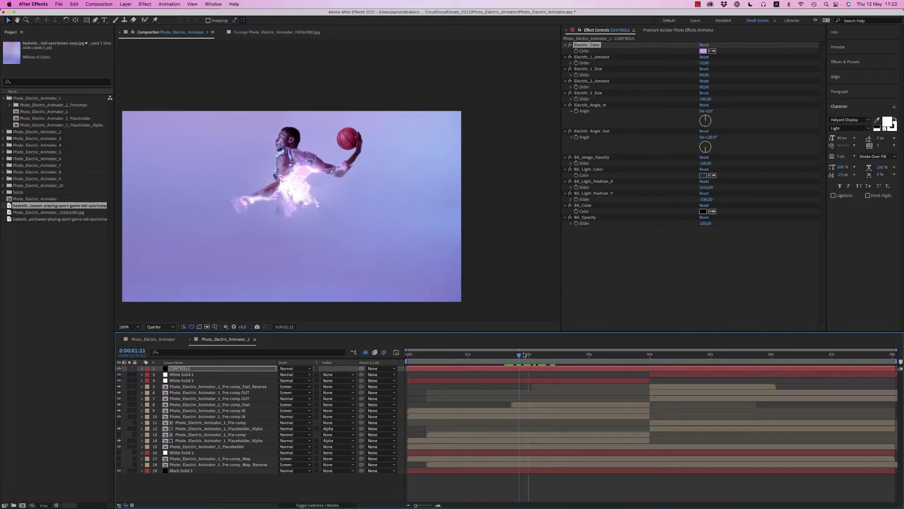
Step: Fine-tune the Electric_Color purple slightly and preview the effect at 1:17
left_click(702, 51)
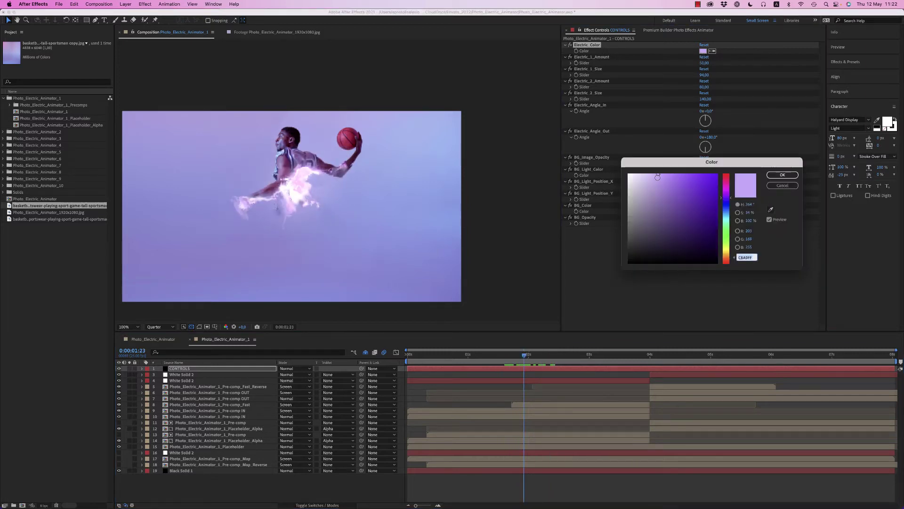
left_click_drag(658, 177, 658, 175)
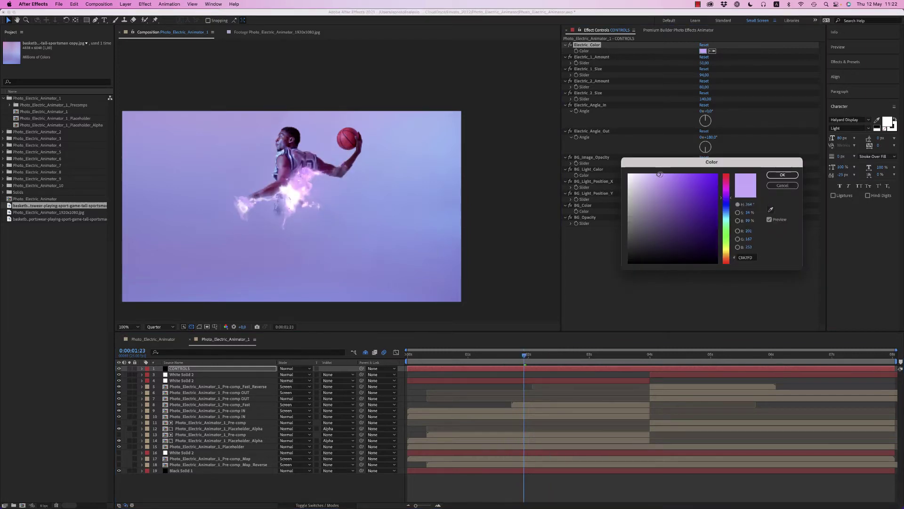
left_click(776, 178)
mouse_move(529, 354)
left_mouse_down()
mouse_move(514, 363)
mouse_move(529, 362)
left_mouse_up()
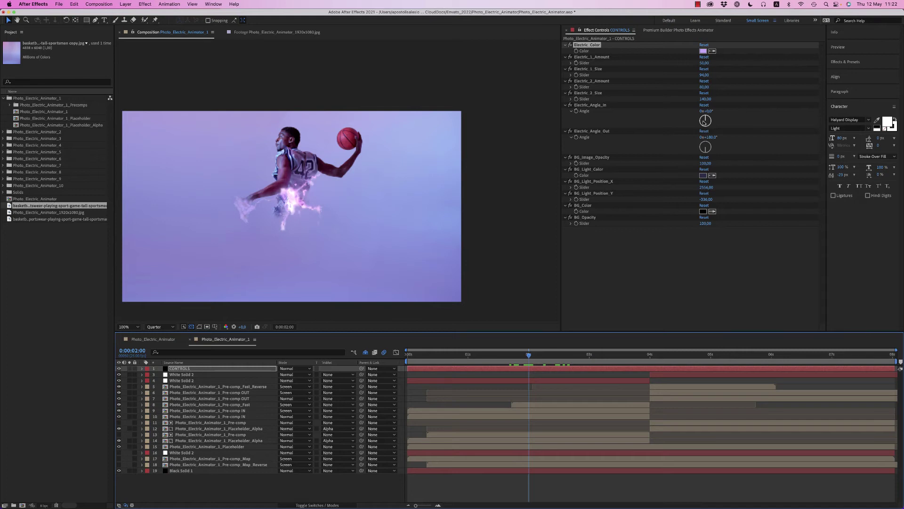
Step: Turn the electric entry angle to about -90° and preview from the 1-second mark
left_click_drag(706, 111, 709, 113)
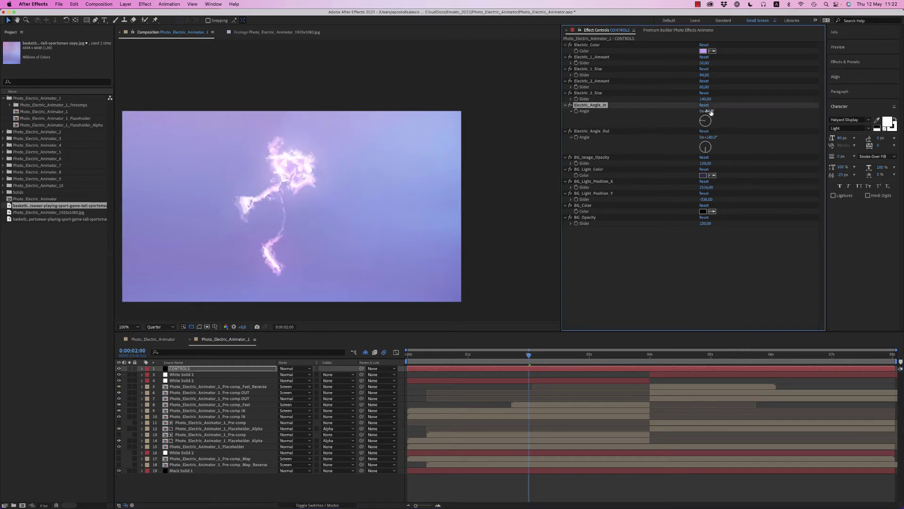
key("Return")
left_click(468, 354)
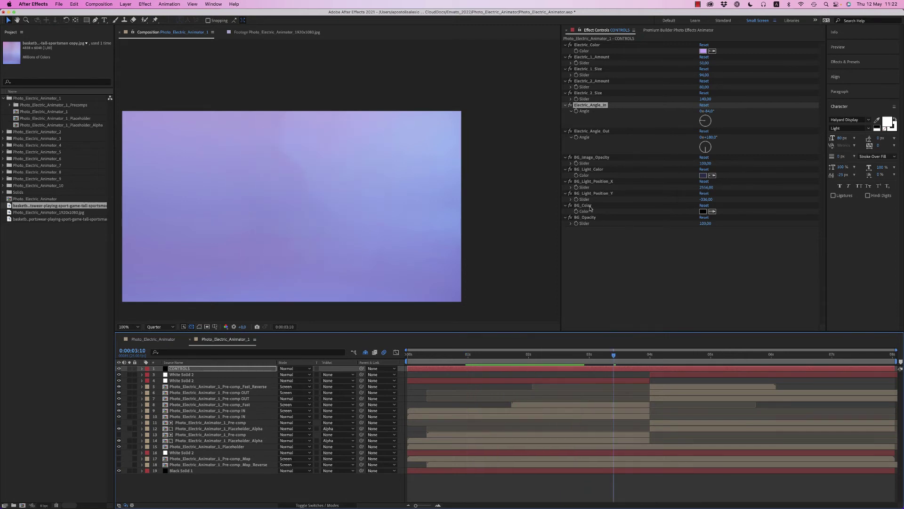
left_click(589, 132)
key("space")
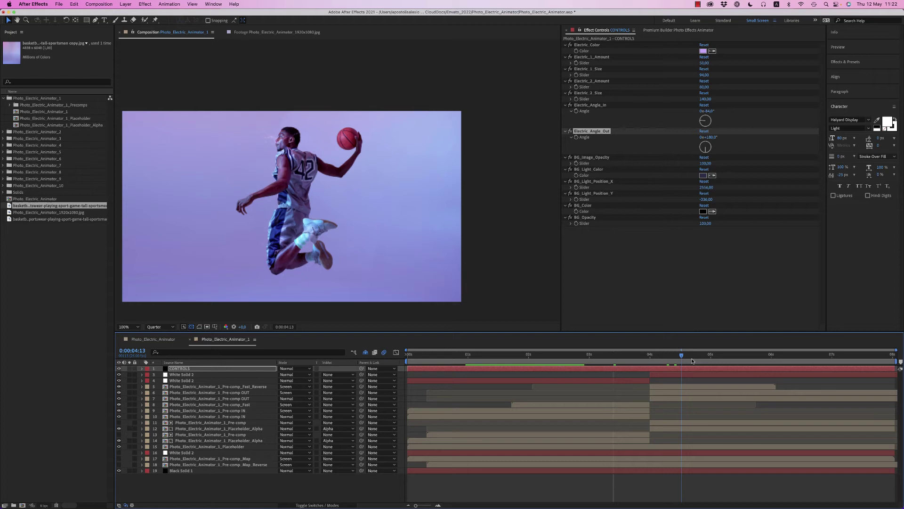
Step: Set the electric exit angle to 90° and return to the animation start
left_click(710, 138)
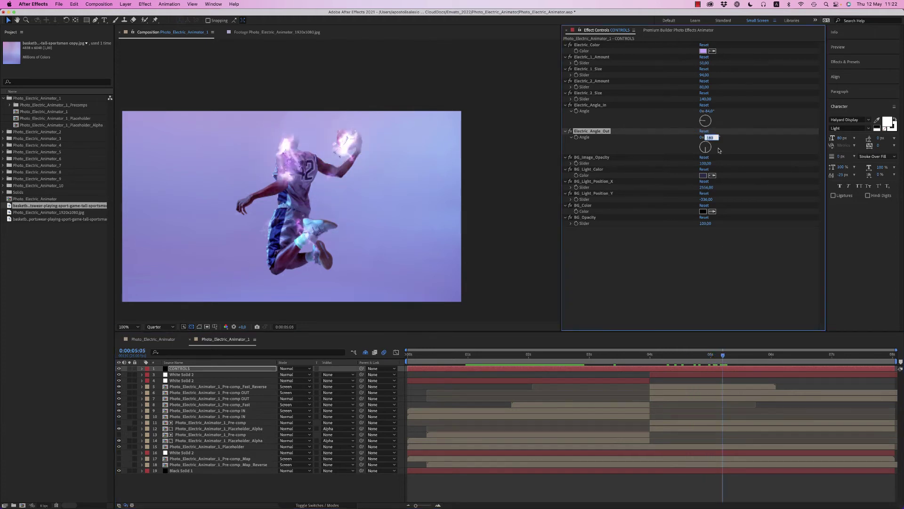
type("90")
key("Return")
left_click(710, 111)
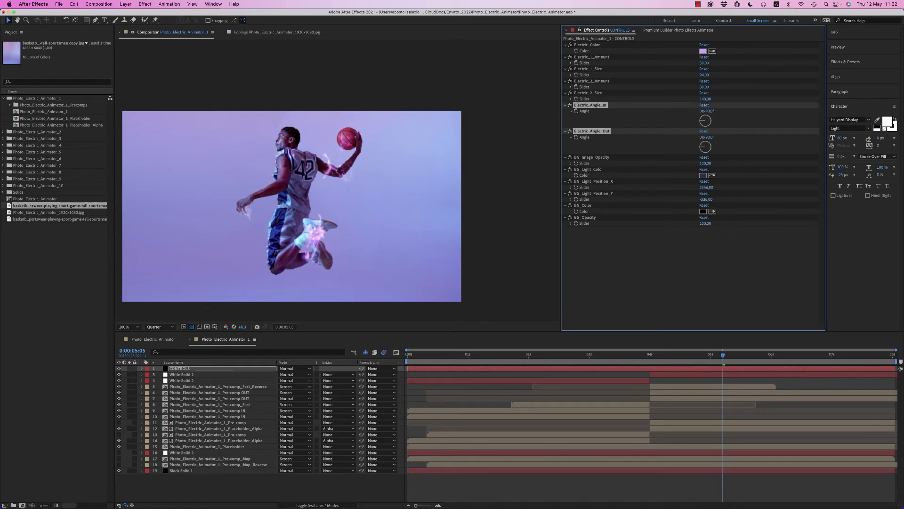
left_click(698, 294)
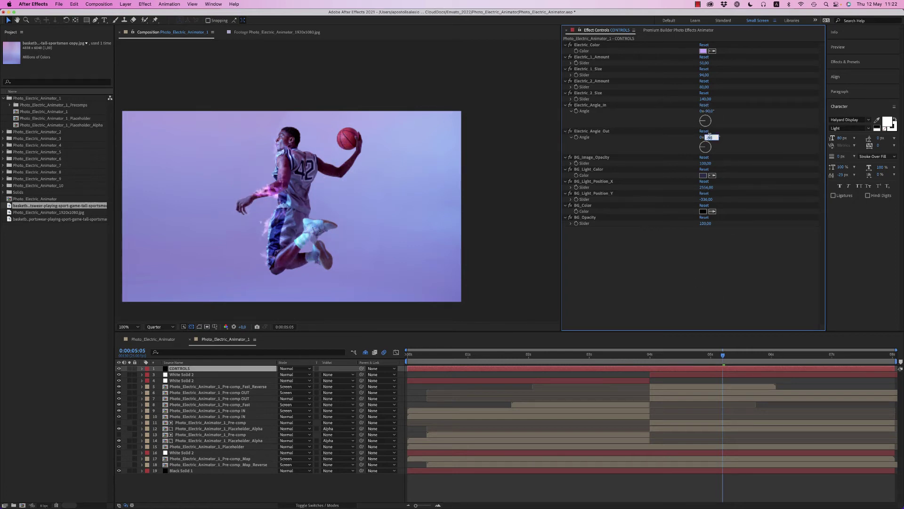
key("Return")
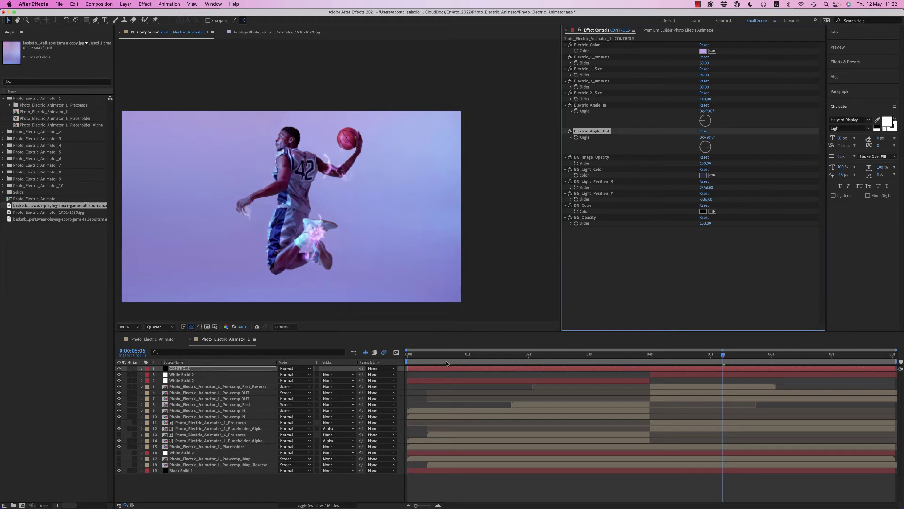
left_click_drag(446, 363, 390, 362)
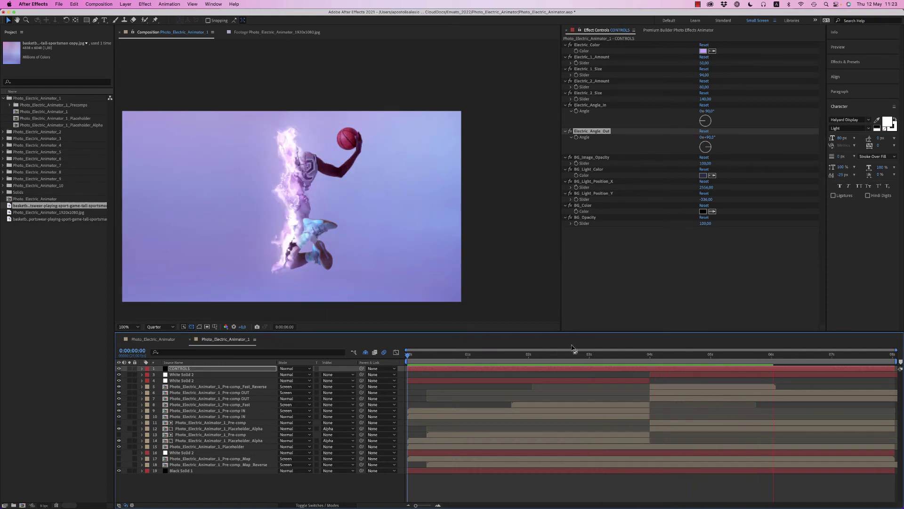
Step: Set the entry angle to about -62° and Electric_Angle_Out to about 137°, scrubbing to check
left_click(529, 356)
left_click_drag(530, 357, 553, 355)
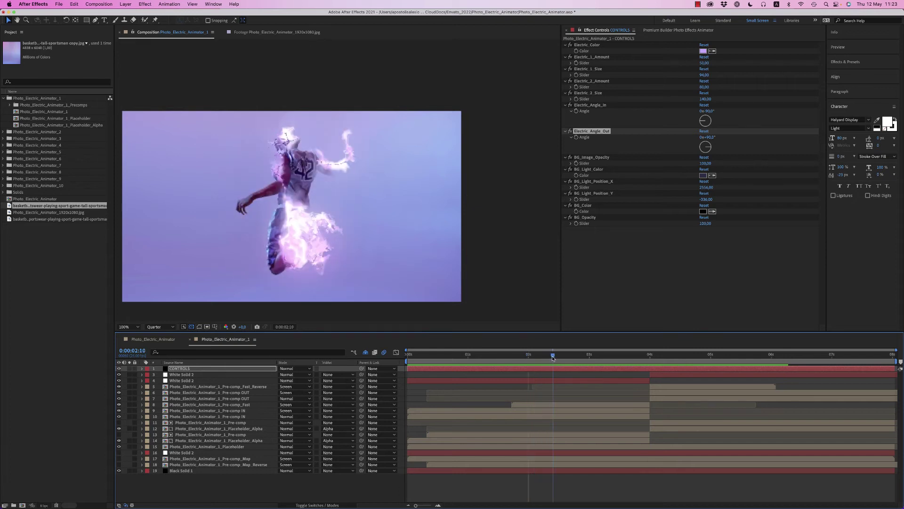
left_click(704, 121)
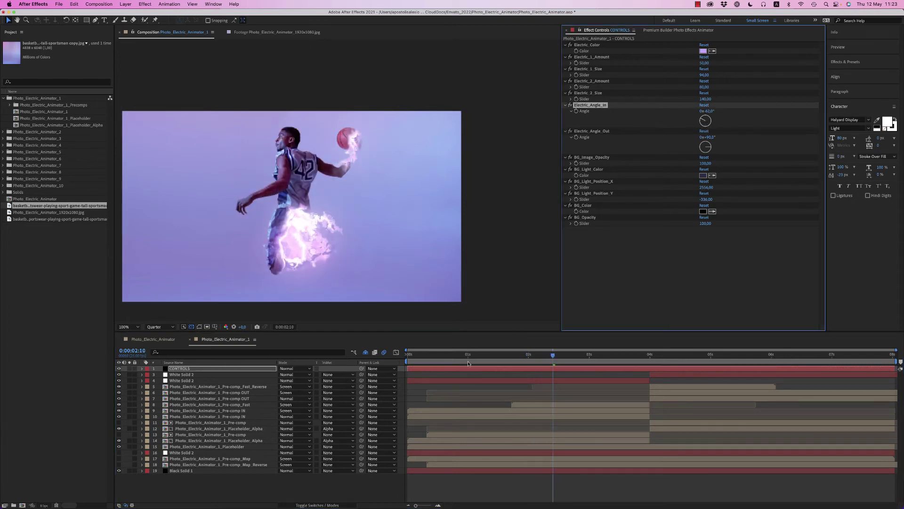
left_click_drag(473, 359, 590, 359)
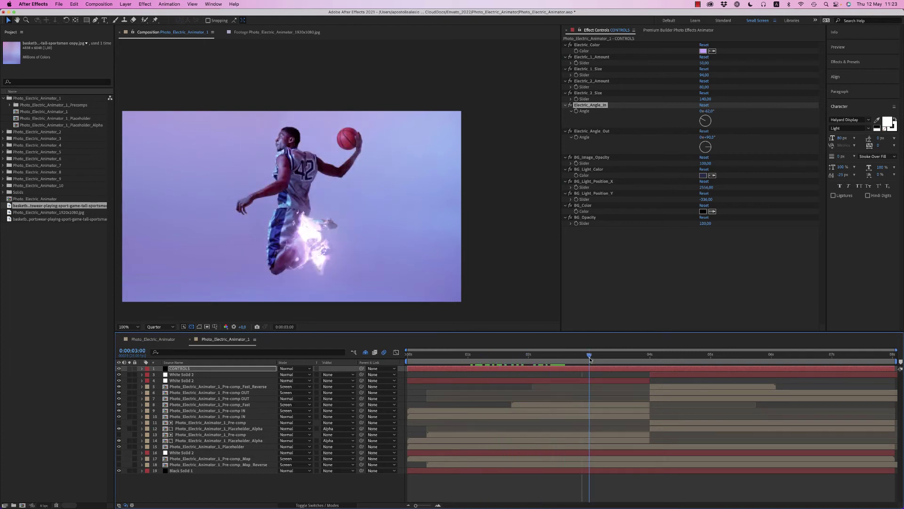
left_click_drag(707, 153, 709, 154)
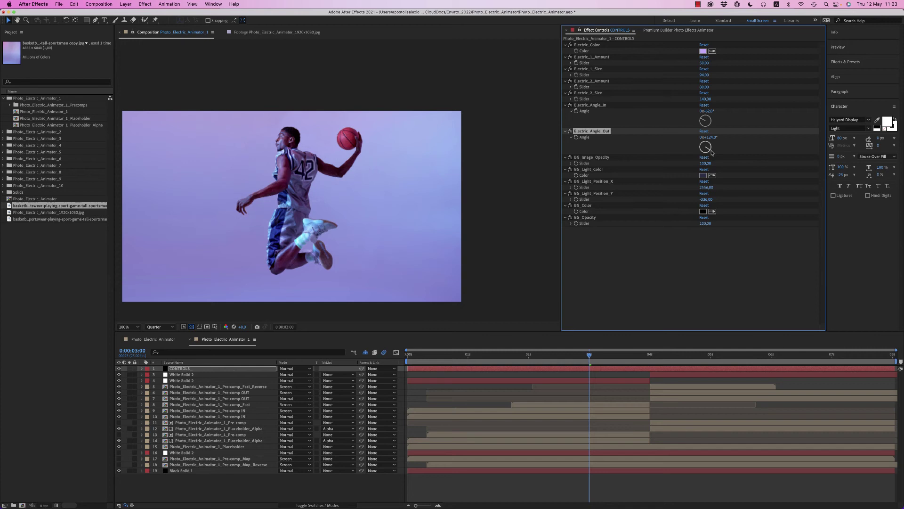
left_click_drag(487, 357, 538, 358)
Step: Raise Electric_1_Amount to 66 and reduce Electric_1_Size to 79, then preview the animation
left_click(598, 57)
left_click_drag(709, 64, 704, 100)
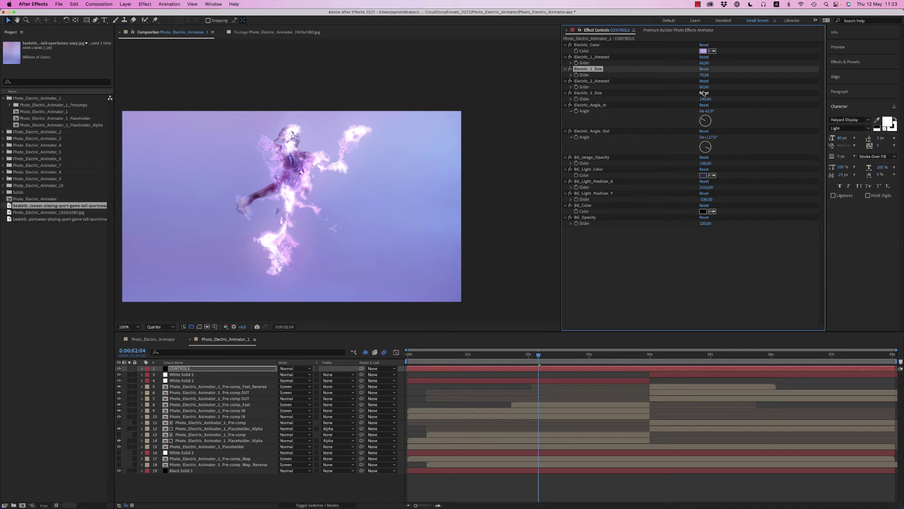
left_click(592, 83)
left_click(595, 94)
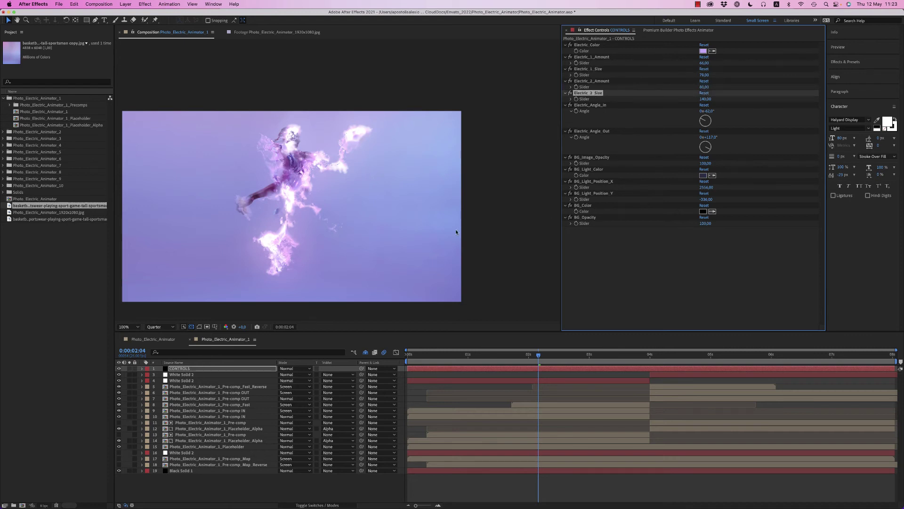
left_click(537, 362)
key("space")
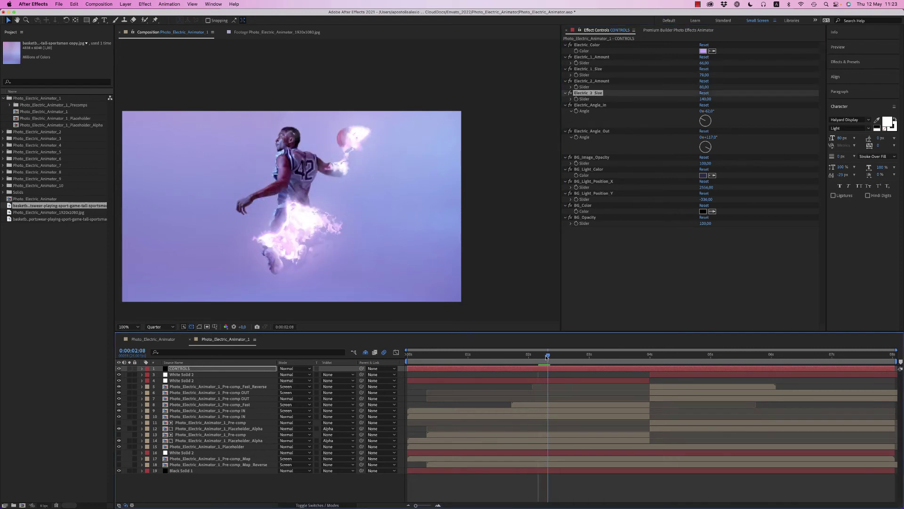
Step: Lower BG_Image_Opacity to dim the background photo
left_click(632, 263)
left_click(595, 158)
left_click_drag(707, 165, 681, 166)
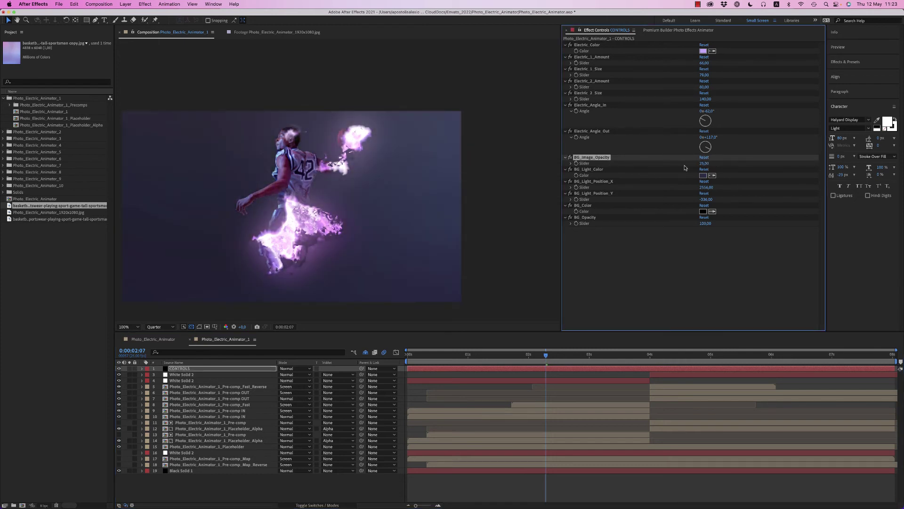
Step: Preview the darker version, then restore BG_Image_Opacity to 100
left_click(472, 354)
key("space")
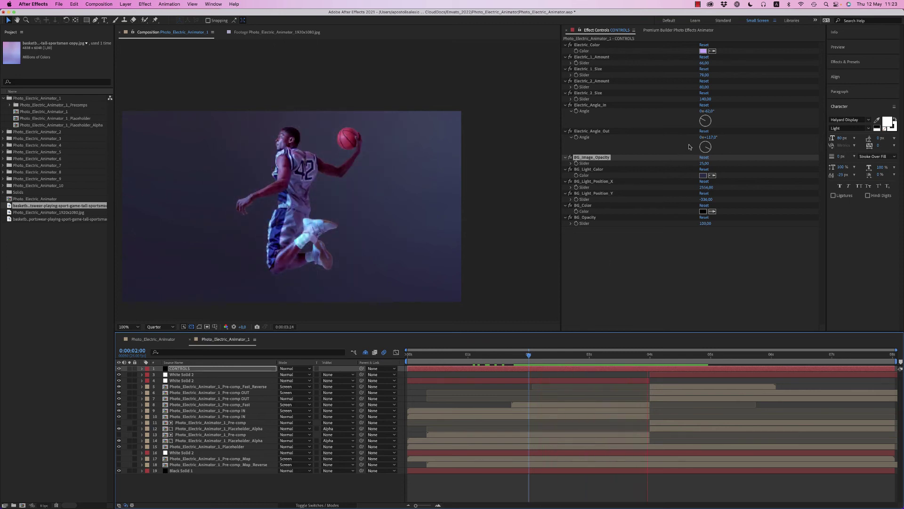
left_click(705, 163)
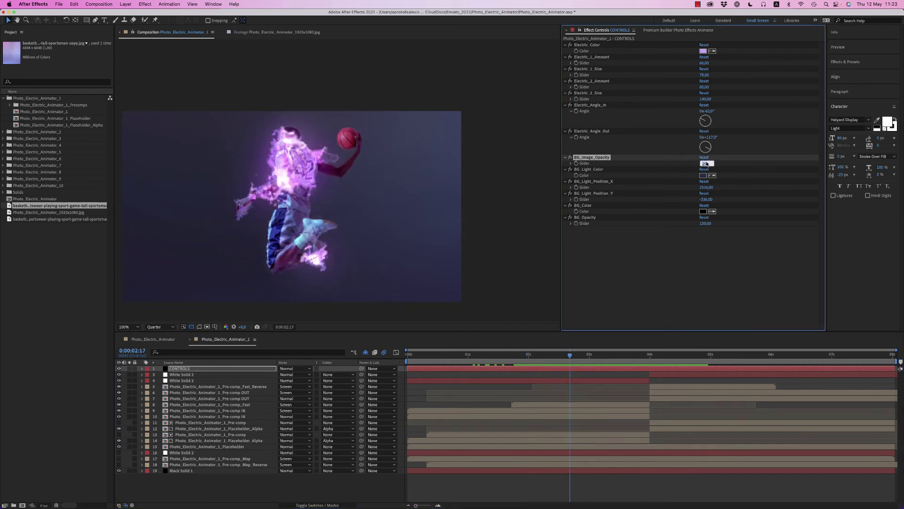
type("100")
key("Return")
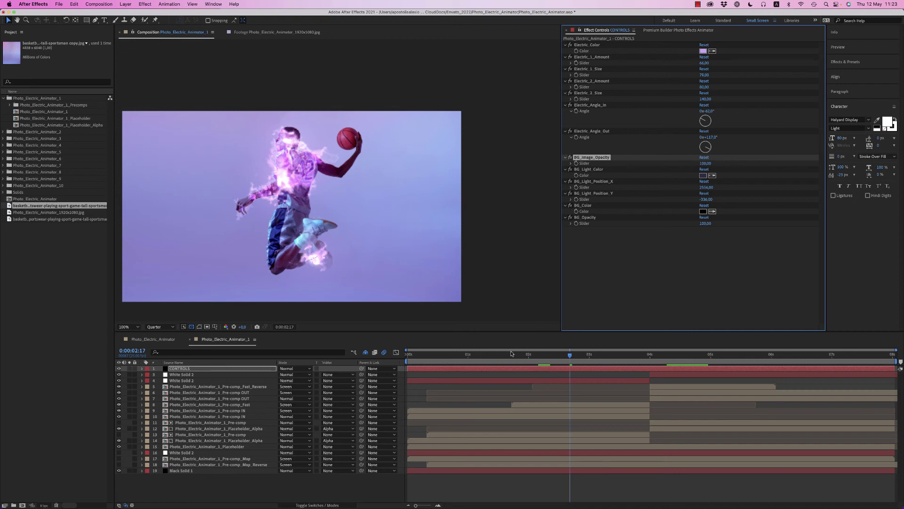
left_click_drag(508, 357, 534, 357)
Step: Open the Photo_Electric_Animator_2 fire comp and import the boxer PNG into the Project panel
left_click(153, 339)
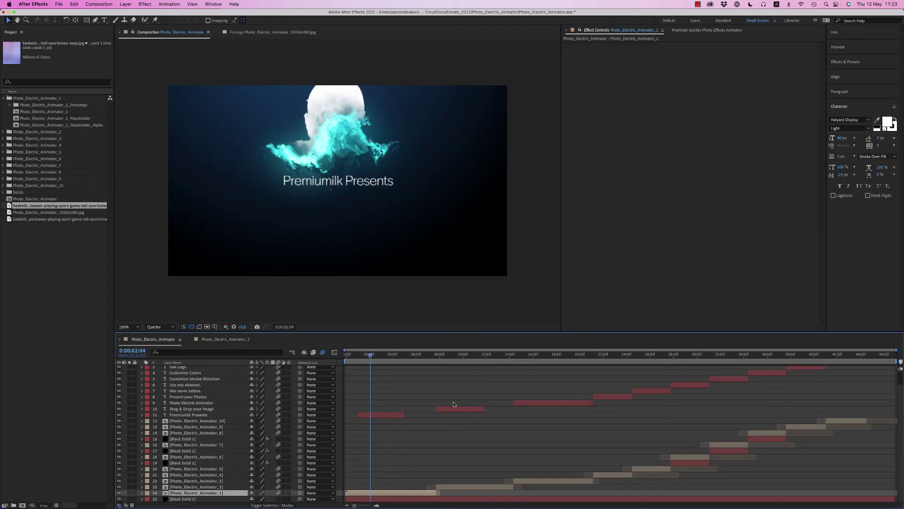
left_click_drag(367, 357, 455, 504)
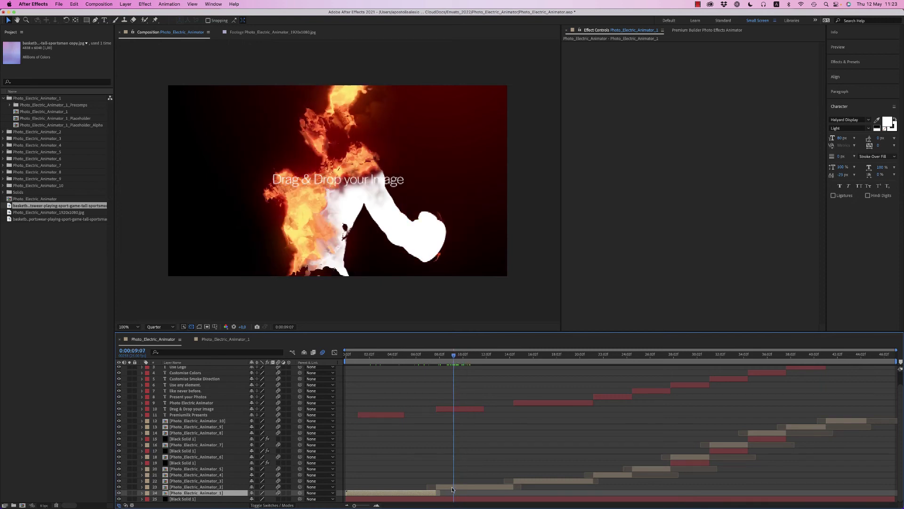
double_click(452, 487)
left_click(26, 496)
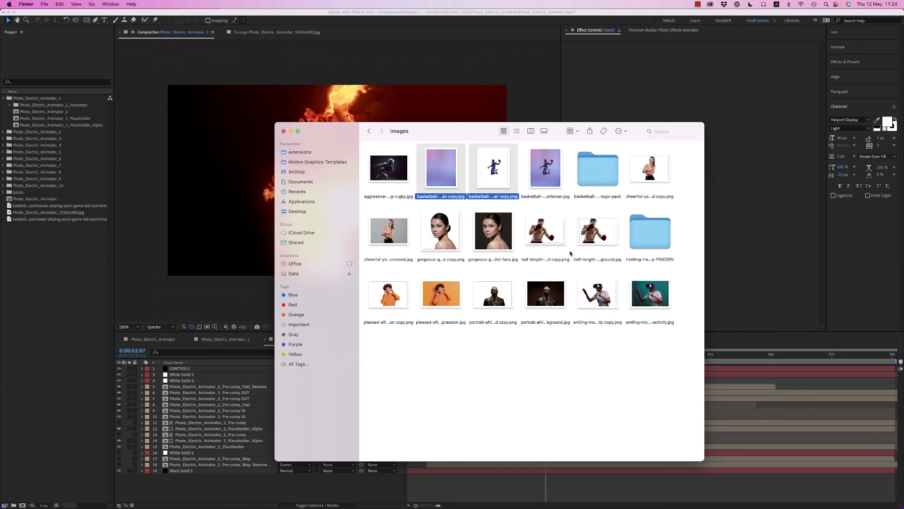
left_click_drag(546, 231, 80, 297)
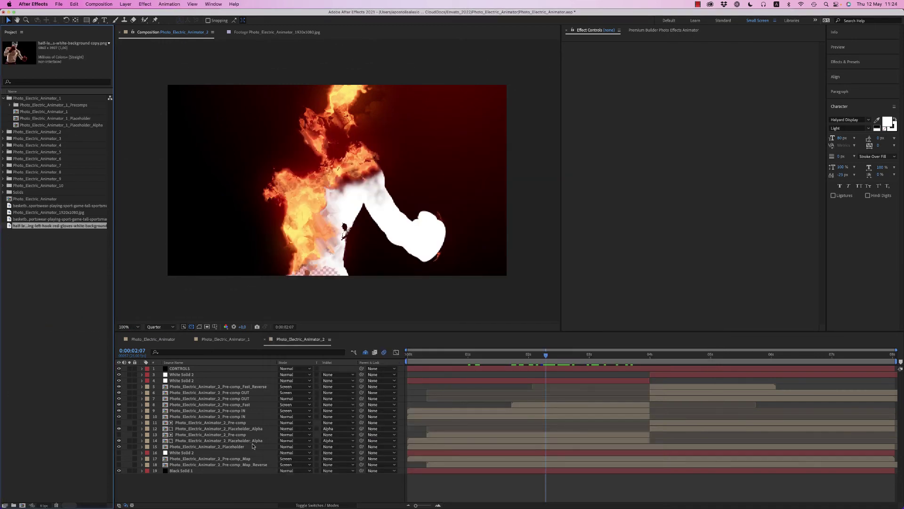
Step: Add the boxer image to Placeholder_Alpha at 28% scale, positioned over the silhouette
double_click(245, 430)
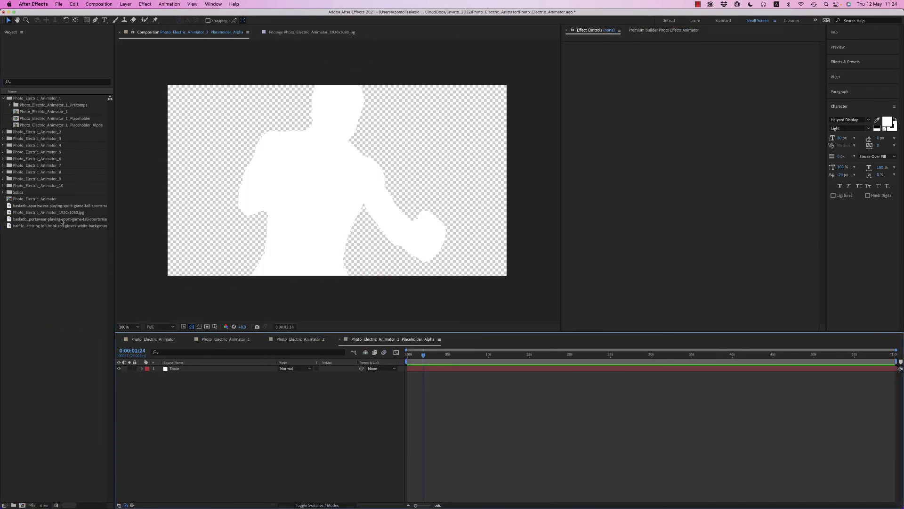
left_click(60, 227)
mouse_move(60, 227)
left_mouse_down()
mouse_move(236, 418)
mouse_move(170, 378)
left_mouse_up()
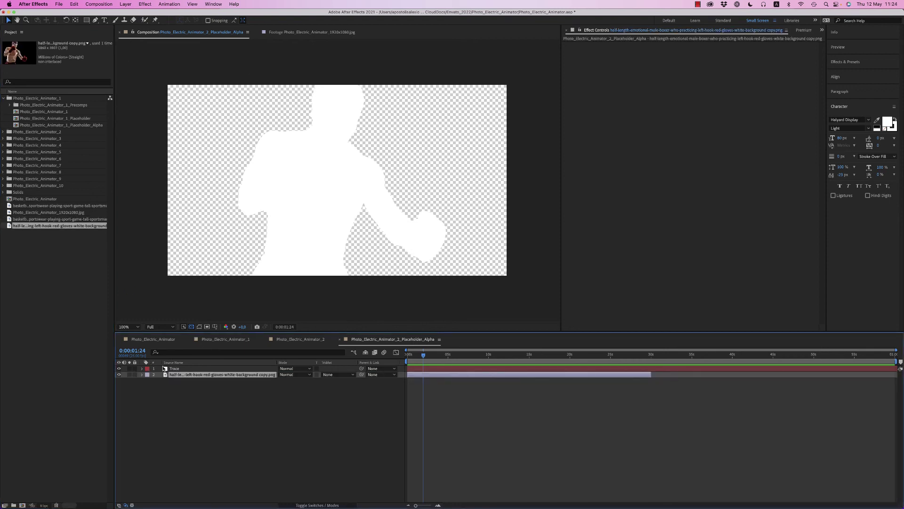
left_click(187, 370)
key("s")
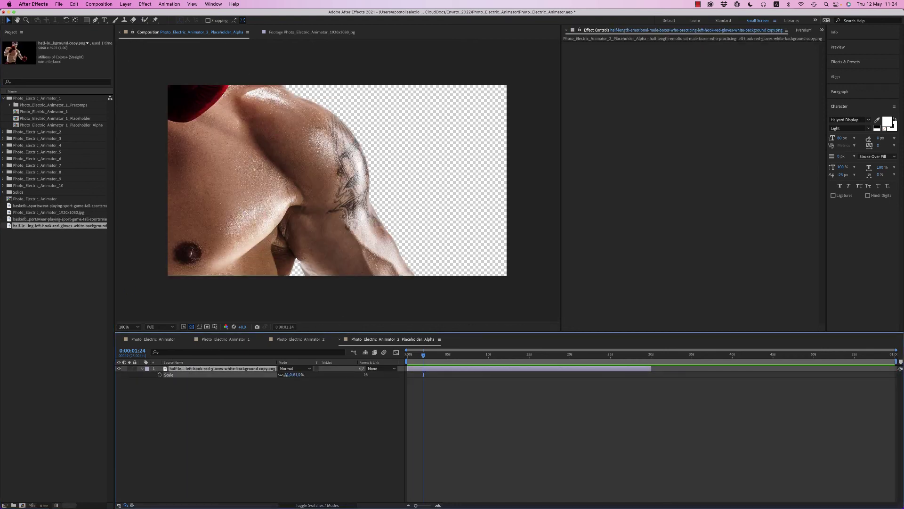
left_click_drag(297, 375, 278, 376)
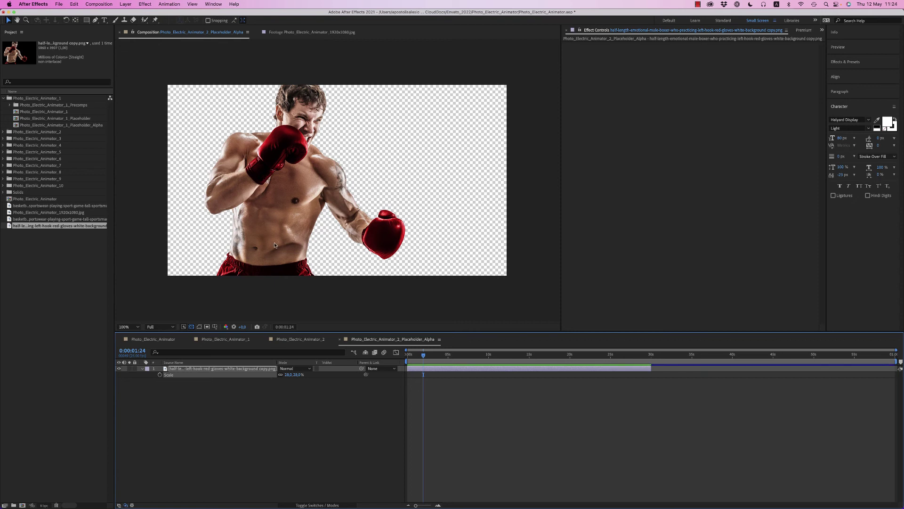
left_click_drag(263, 237, 297, 239)
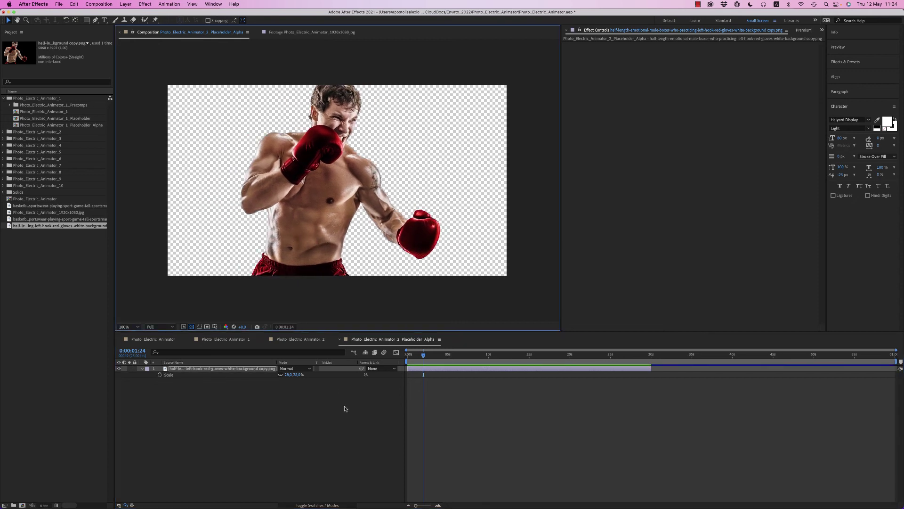
left_click(558, 377)
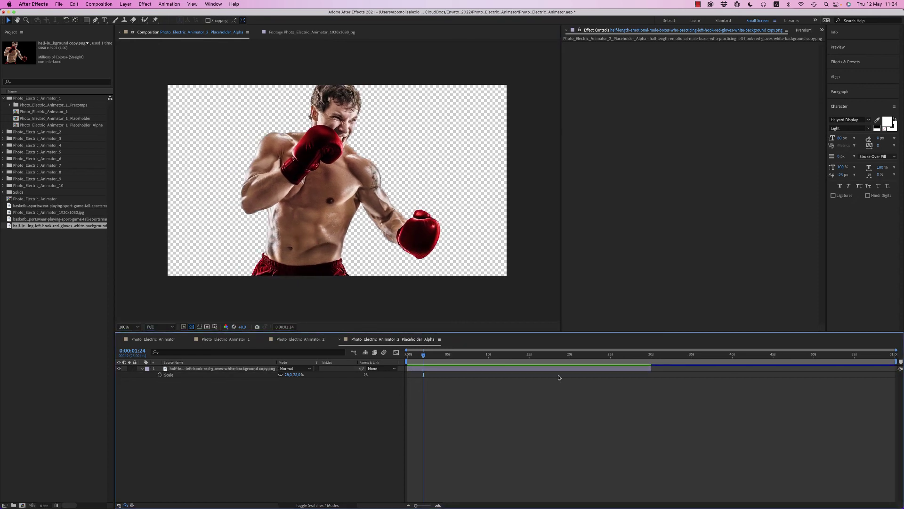
left_click(300, 339)
Step: Preview the boxer's fire animation from about 0:00:01:01 in Photo_Electric_Animator_2
left_click_drag(454, 357, 470, 358)
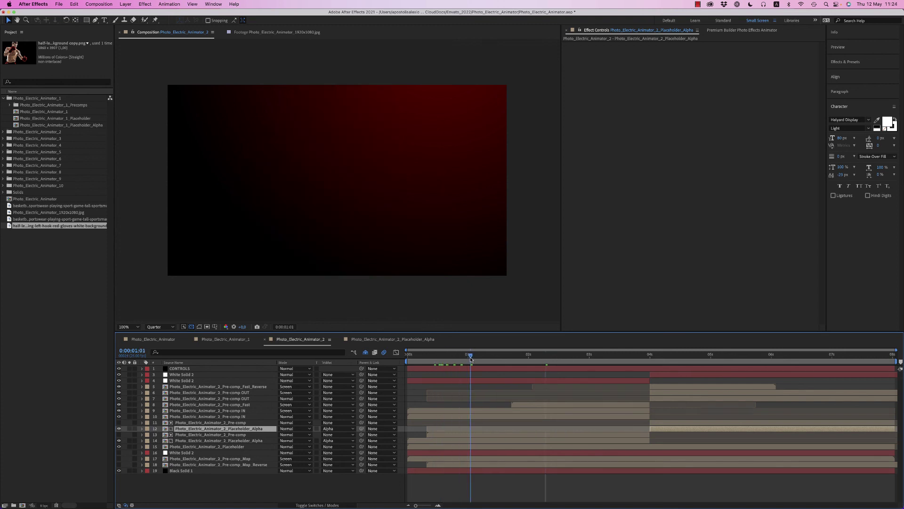
key("space")
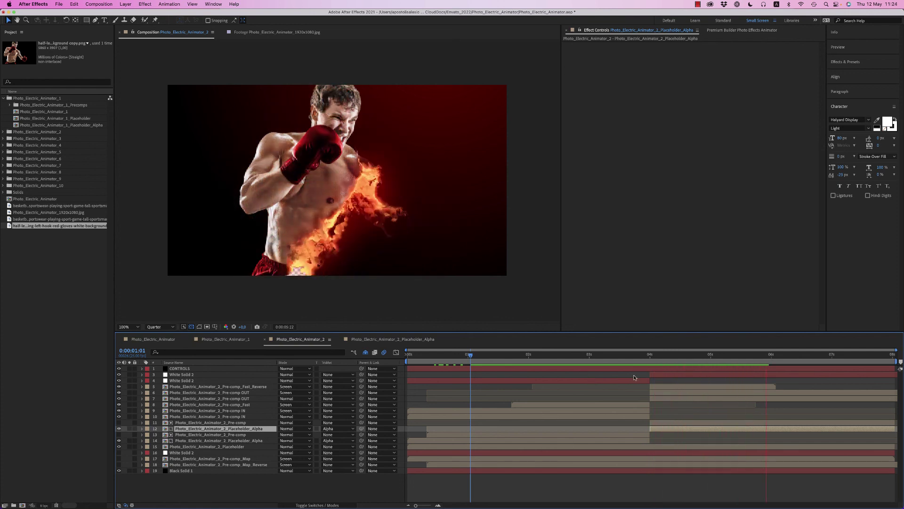
left_click(724, 361)
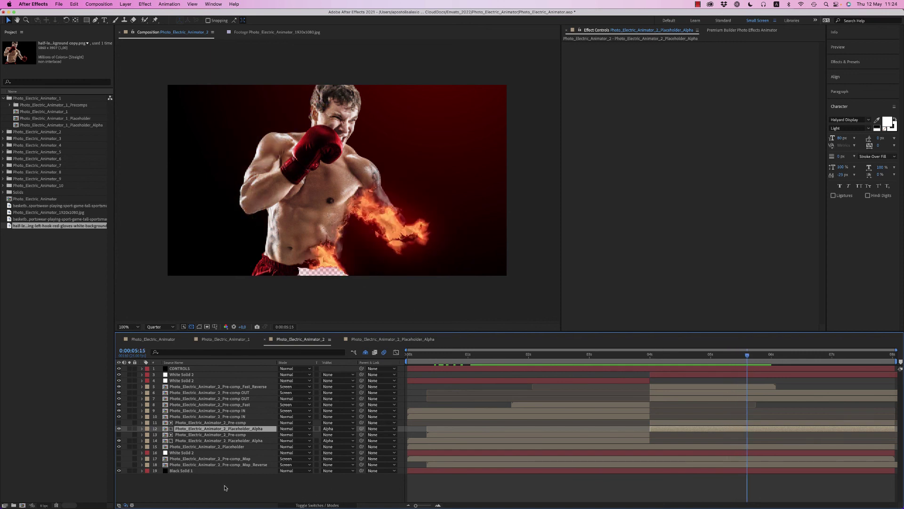
Step: Switch to the main Photo_Electric_Animator comp and scrub to the boxer fire section
left_click(225, 339)
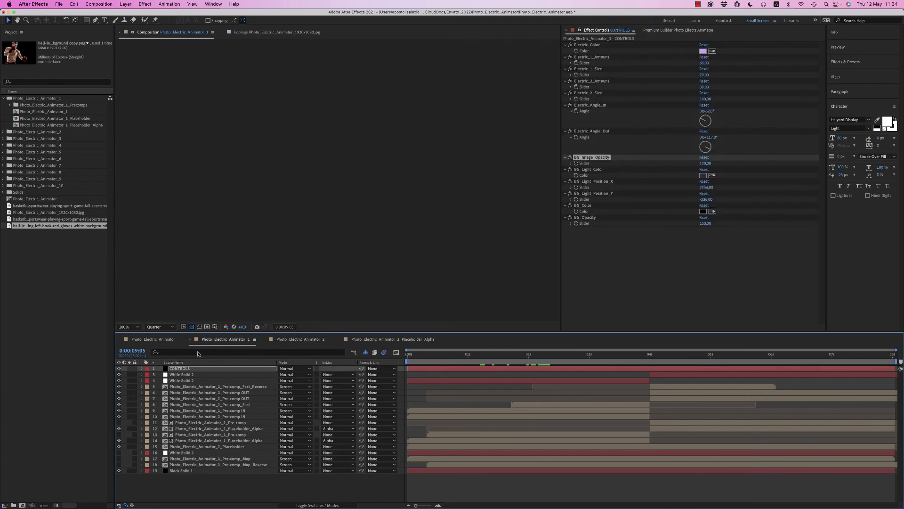
left_click(153, 339)
left_click_drag(459, 359, 499, 360)
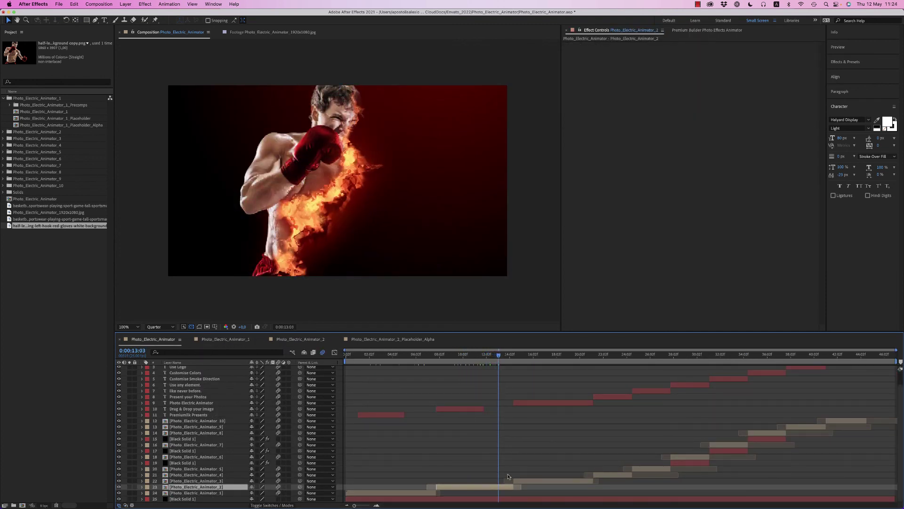
left_click(508, 499)
mouse_move(447, 359)
left_mouse_down()
mouse_move(467, 359)
mouse_move(449, 360)
left_mouse_up()
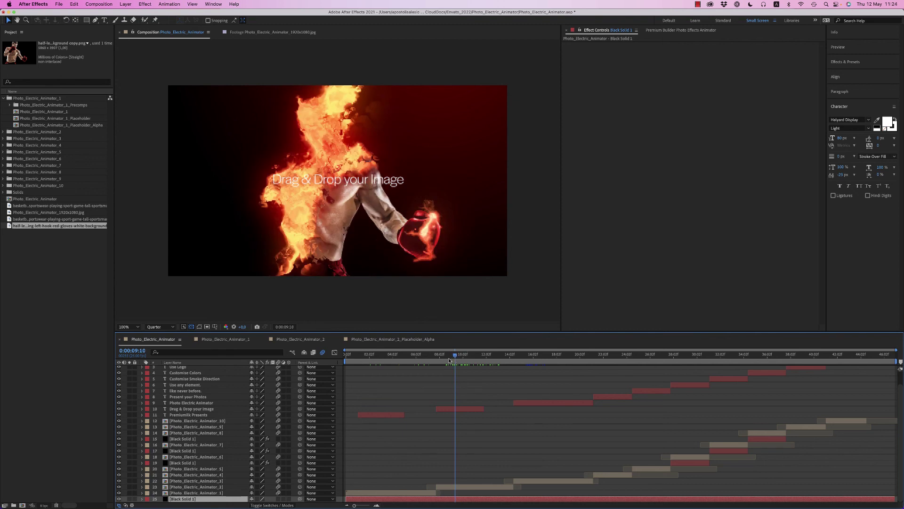
Step: Scrub back to the basketball opening near 0:00:02:14 and preview it
left_click_drag(367, 358, 376, 355)
key("space")
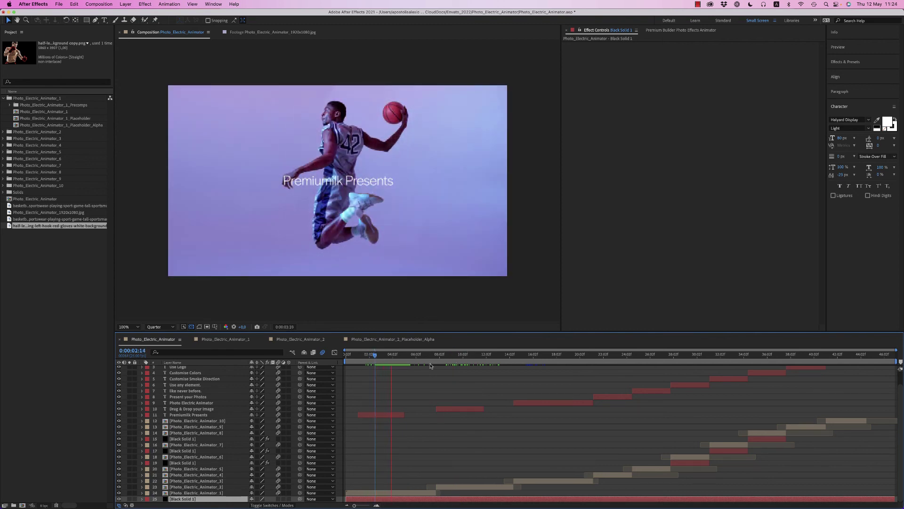
left_click(381, 358)
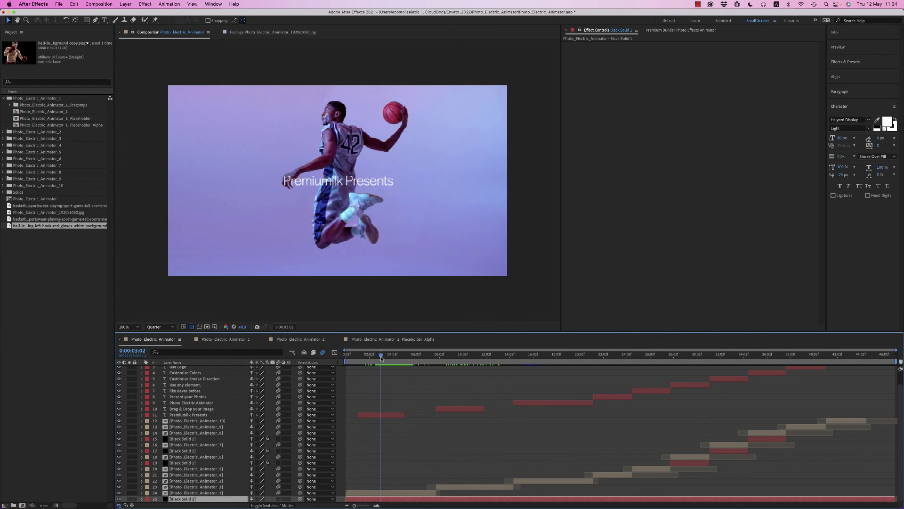